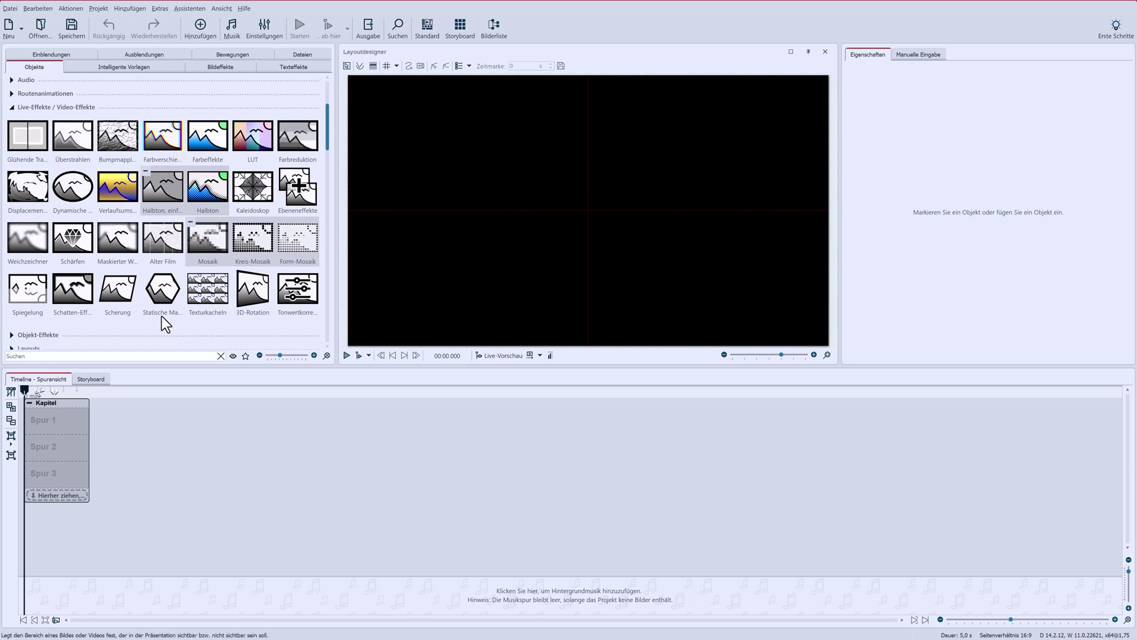
# Add a Statische Maske effect to track 1 and place the lake pavilion picture inside it
pyautogui.click(164, 315)
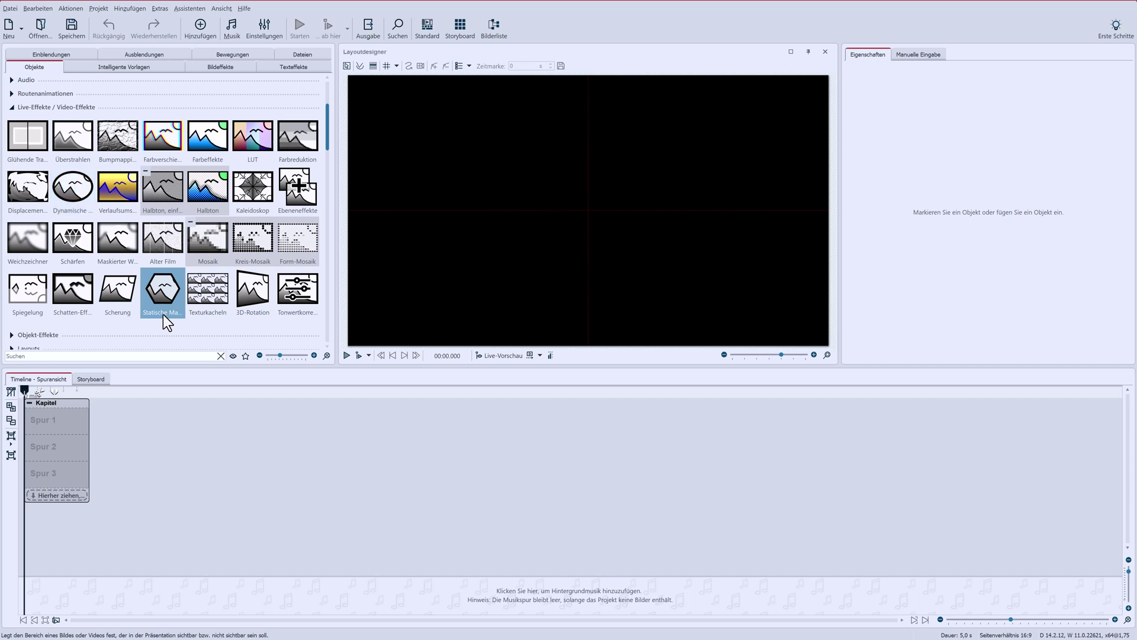
pyautogui.moveTo(162, 314); pyautogui.dragTo(27, 418)
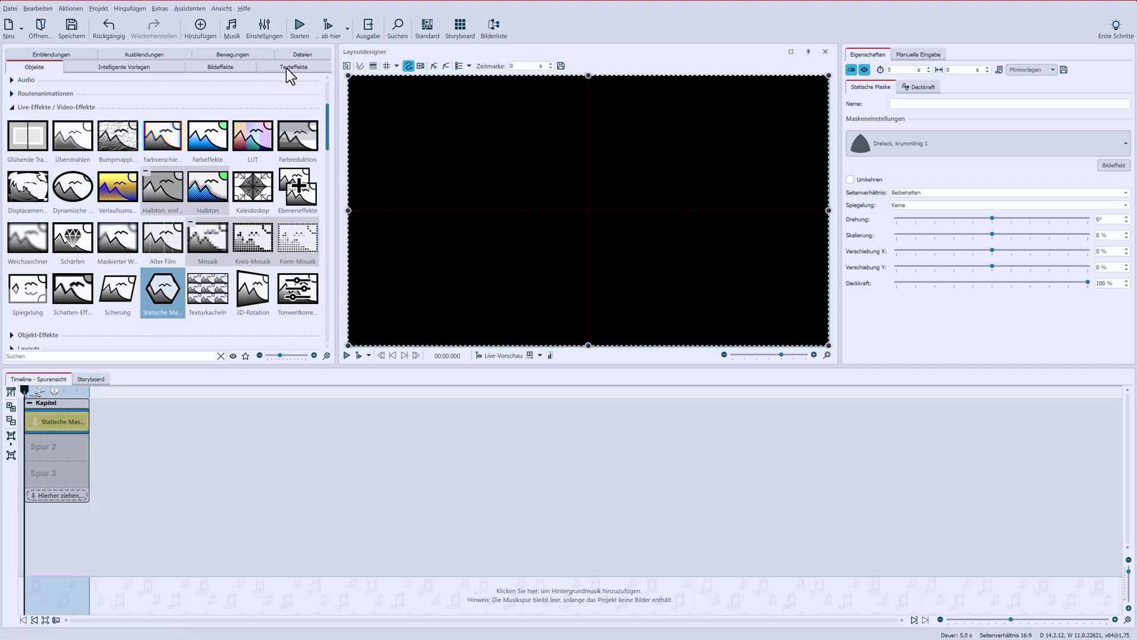
pyautogui.click(315, 54)
pyautogui.moveTo(266, 126); pyautogui.dragTo(53, 423)
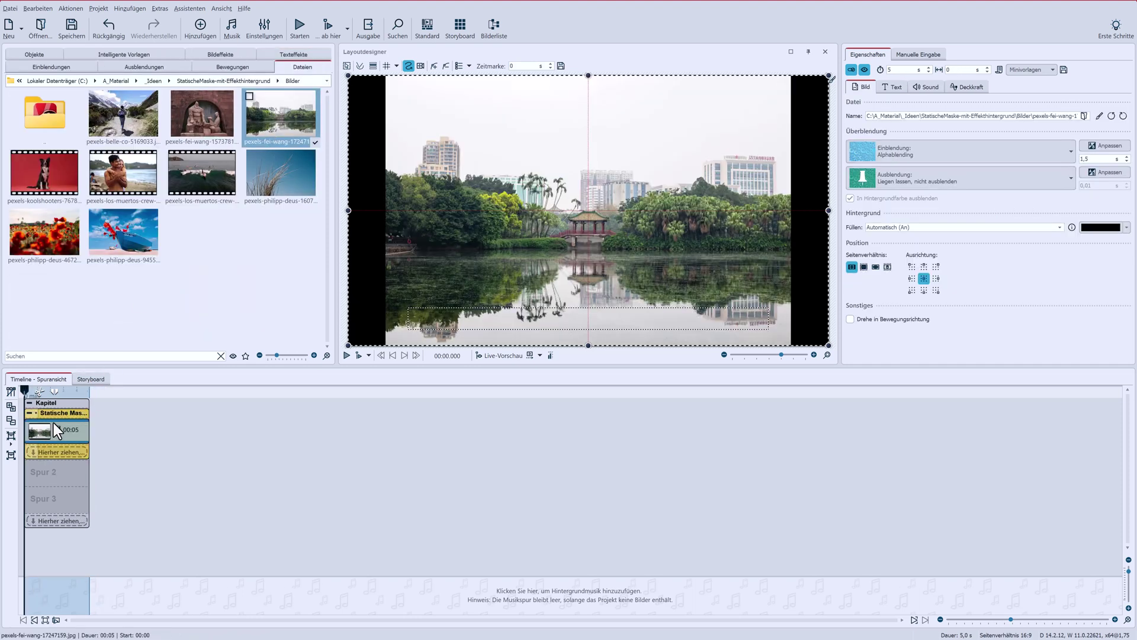
# Make the masked picture fill the whole frame and set its Einblendung to Keine
pyautogui.click(864, 267)
pyautogui.click(918, 154)
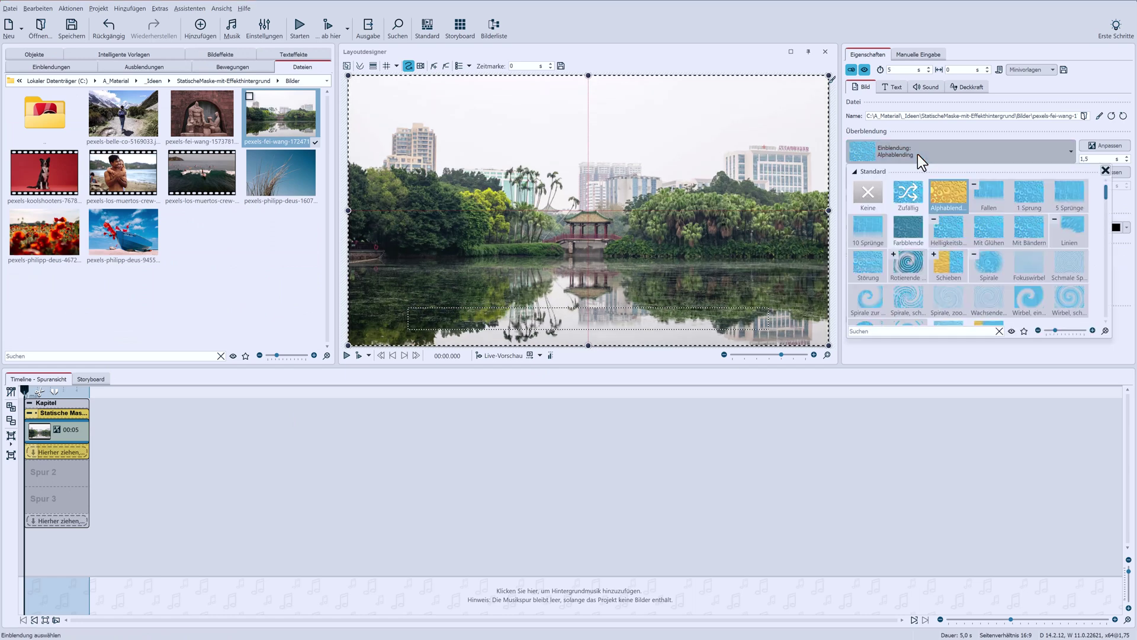
pyautogui.click(873, 198)
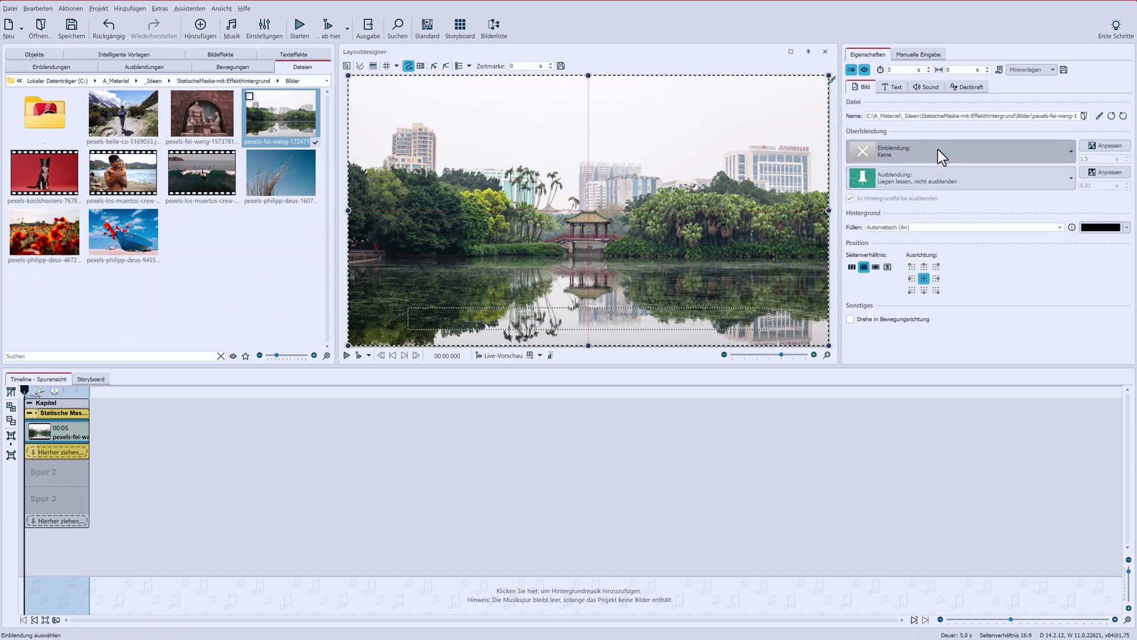
# Try the shape Blüte, 4-blättrig for the static mask and settle on Quadrat, abgerundet
pyautogui.click(47, 414)
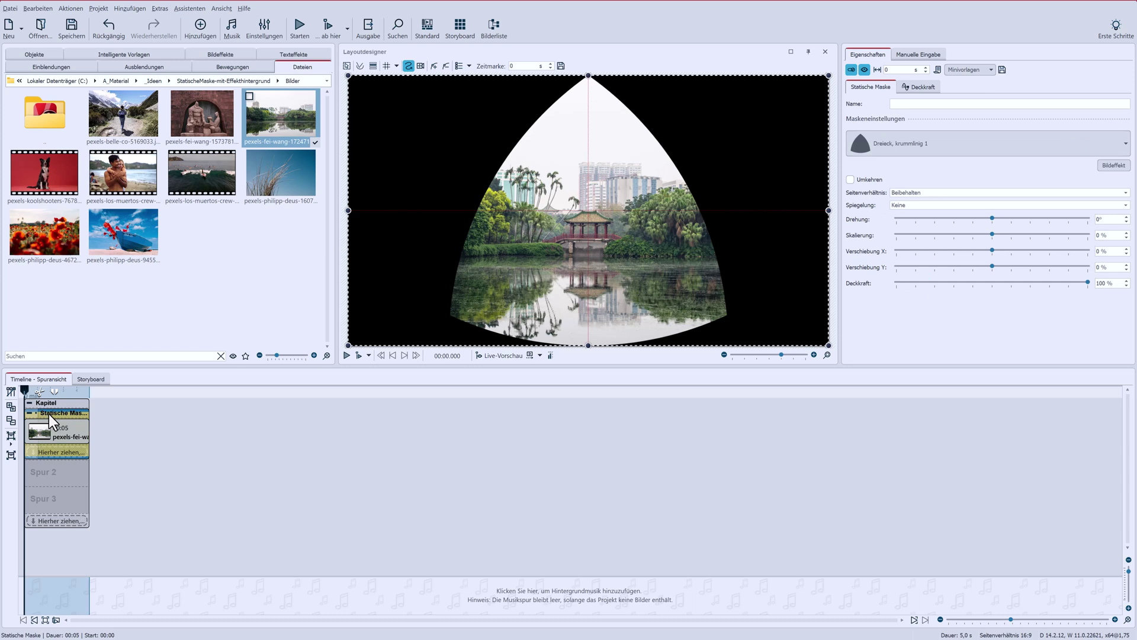
pyautogui.click(987, 148)
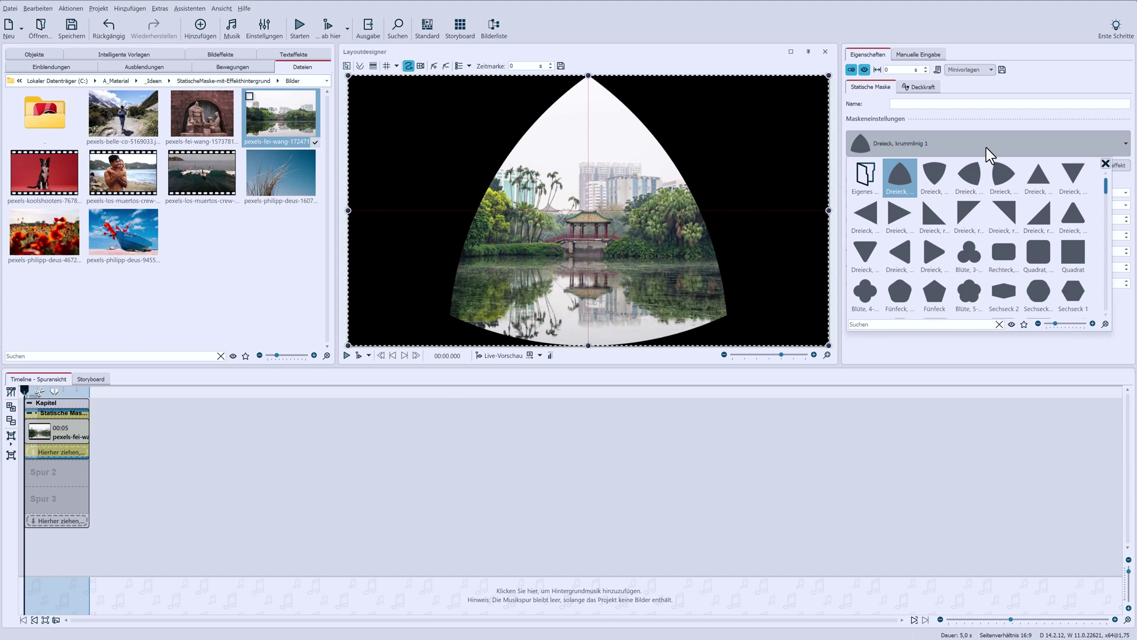
pyautogui.click(869, 296)
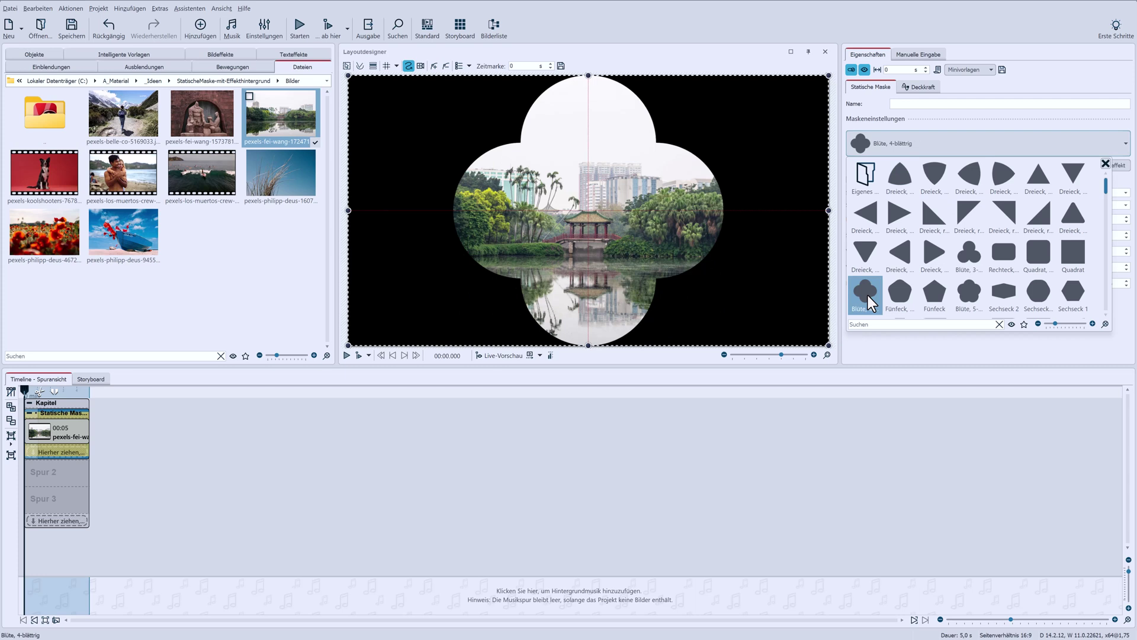
pyautogui.click(1047, 255)
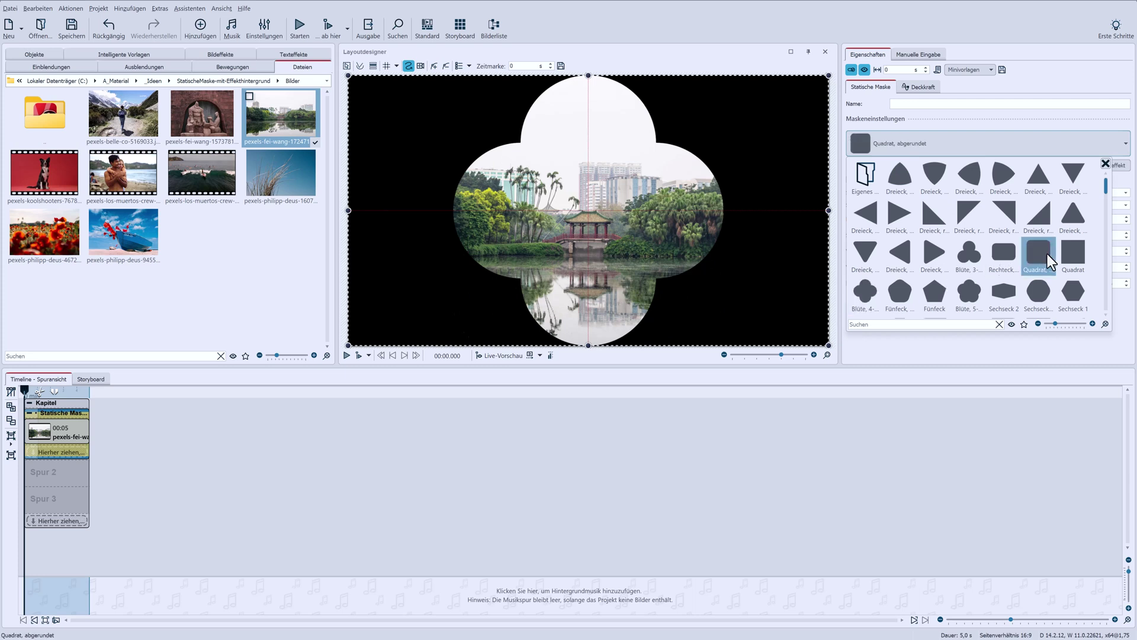
pyautogui.click(1043, 142)
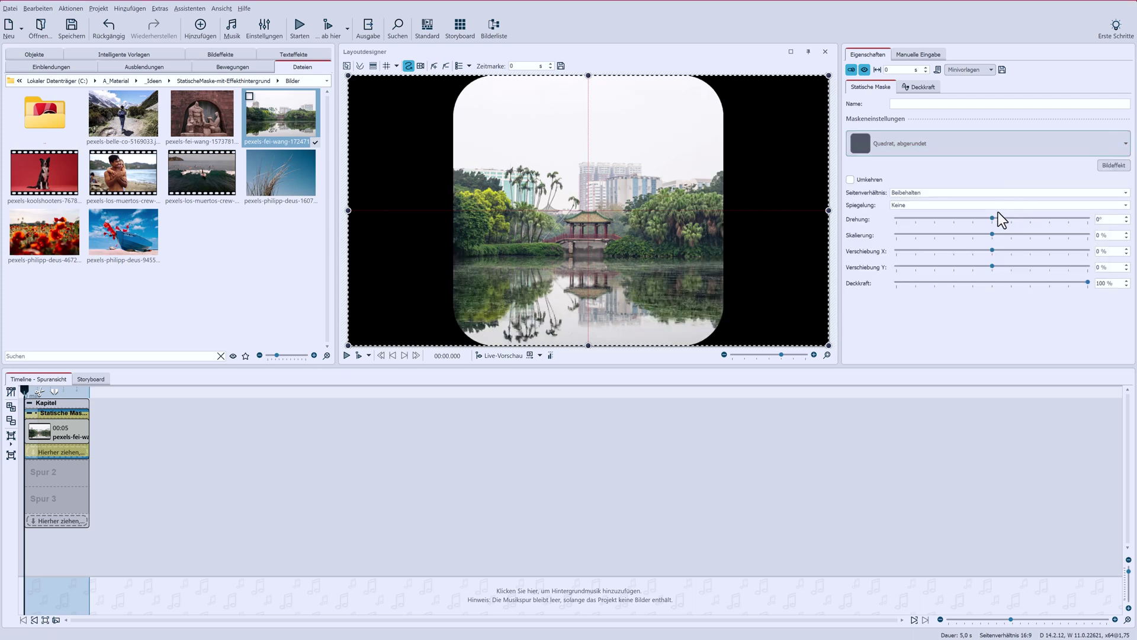
# Rotate the static mask by 45° and set its scaling to -24.4 %
pyautogui.moveTo(993, 218); pyautogui.dragTo(1015, 218)
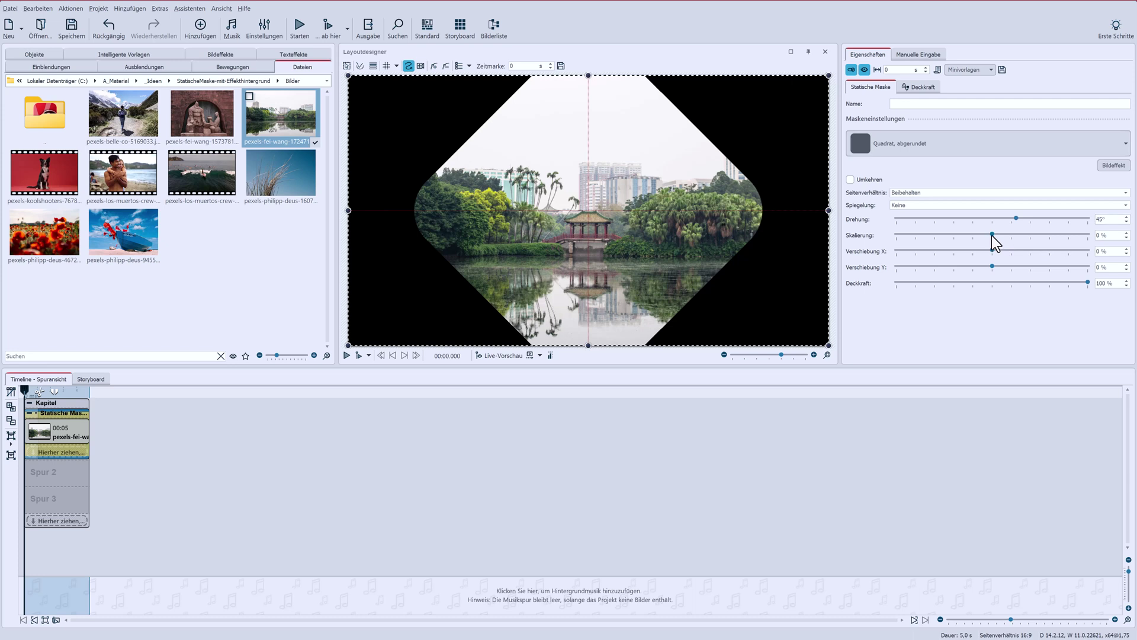
pyautogui.moveTo(993, 236); pyautogui.dragTo(967, 237)
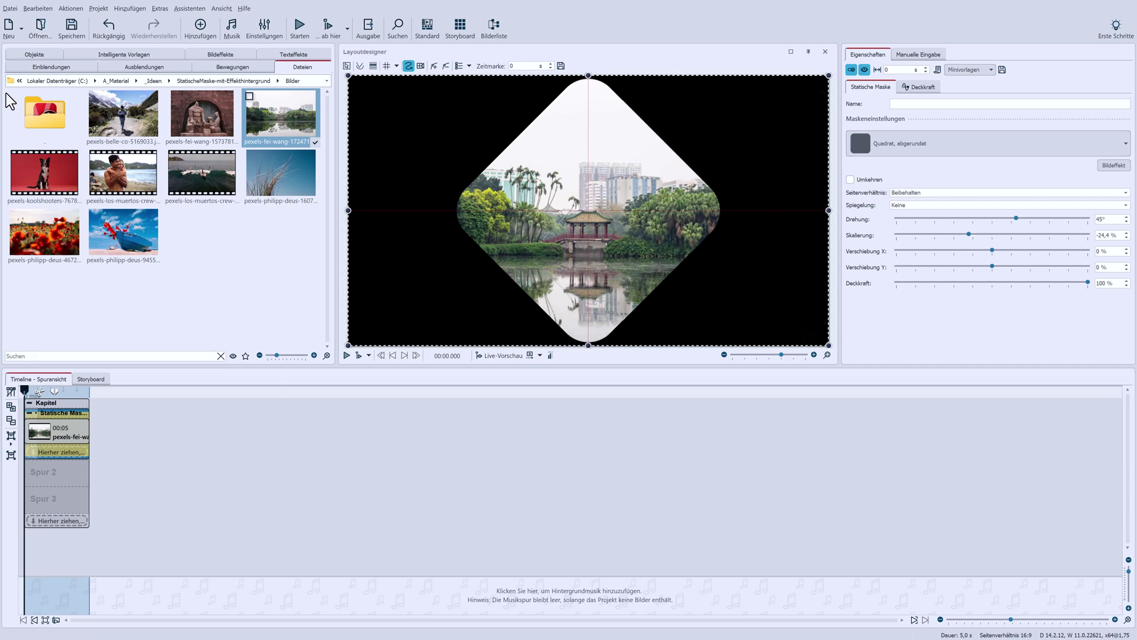
# Find the dynamic Rechteck shape with "rech", insert it before the mask, and make it the recently used green with Liegen lassen enabled
pyautogui.click(26, 55)
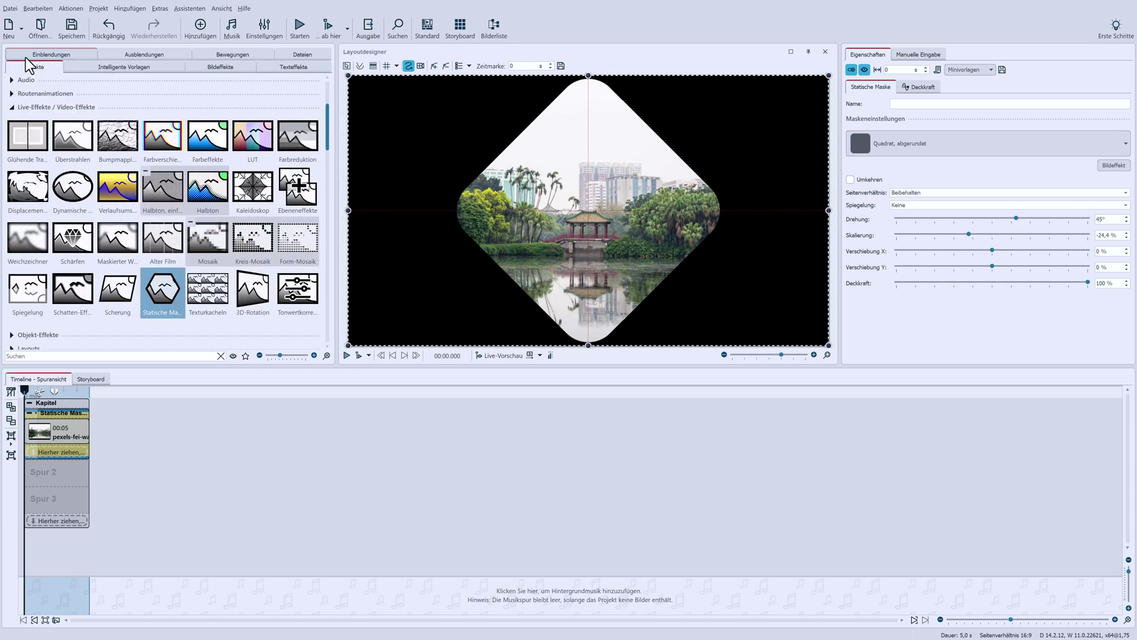
pyautogui.click(34, 356)
pyautogui.write('rech')
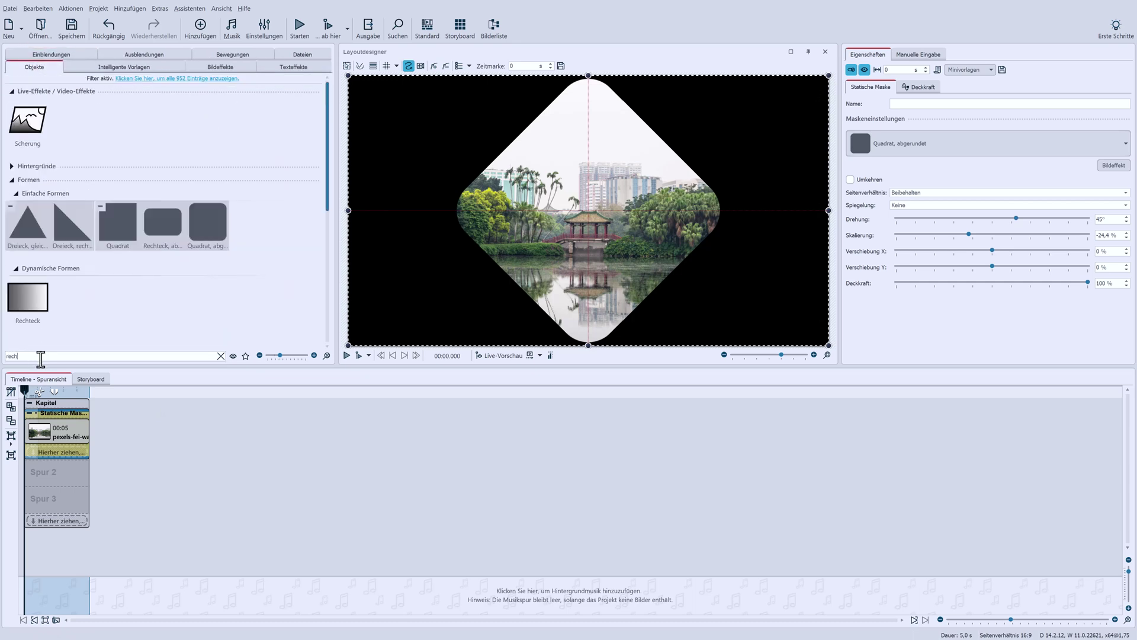
pyautogui.moveTo(22, 290); pyautogui.dragTo(33, 410)
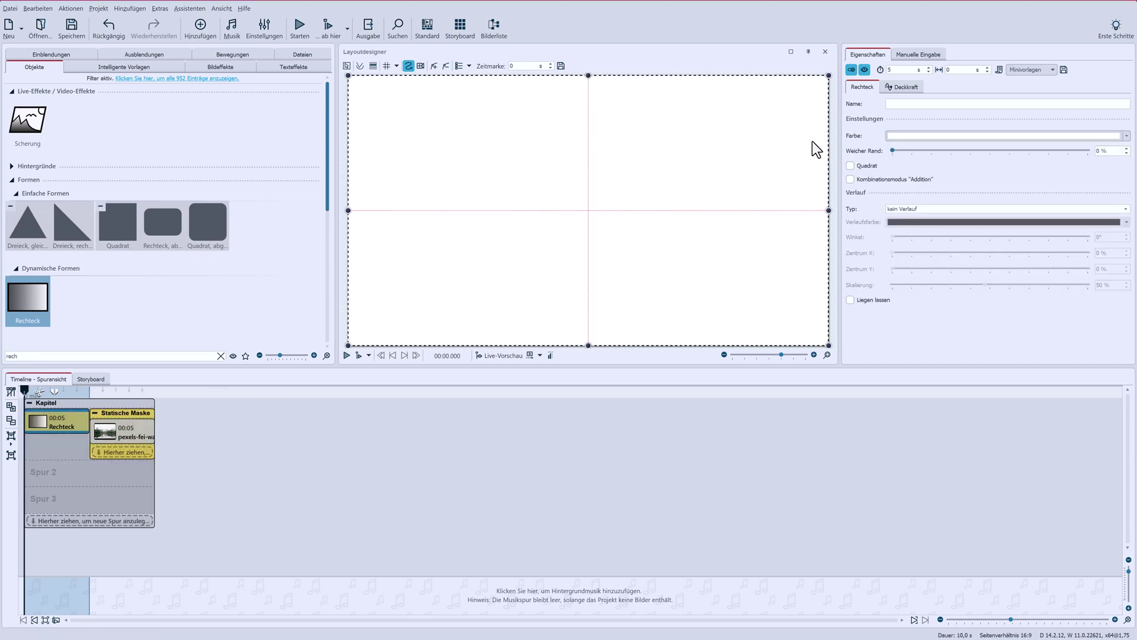
pyautogui.click(958, 137)
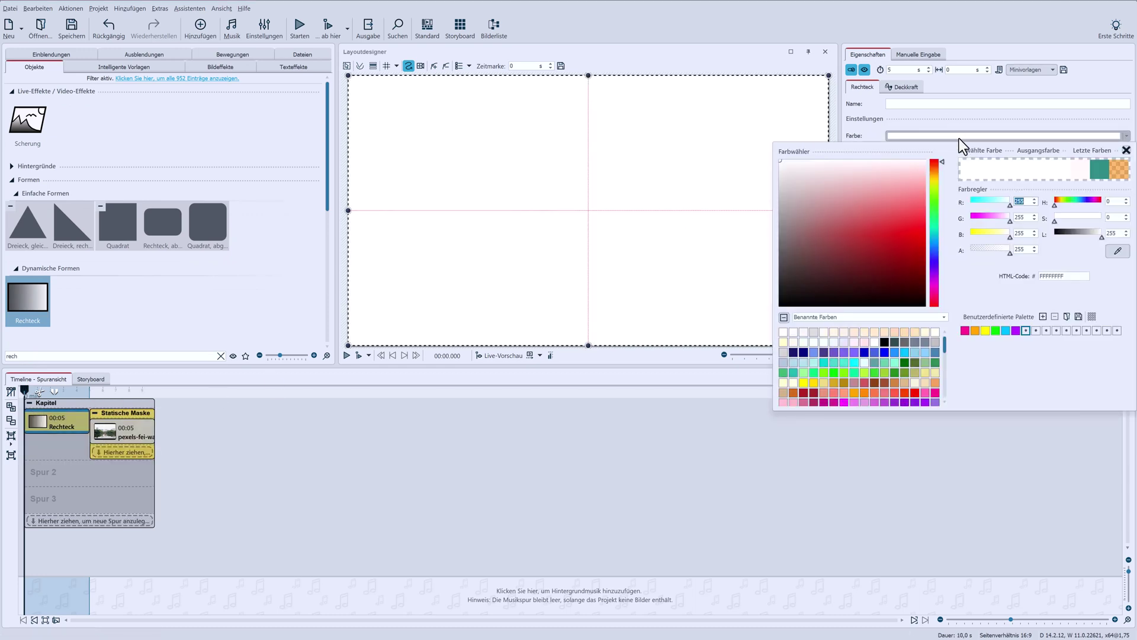
pyautogui.click(1102, 170)
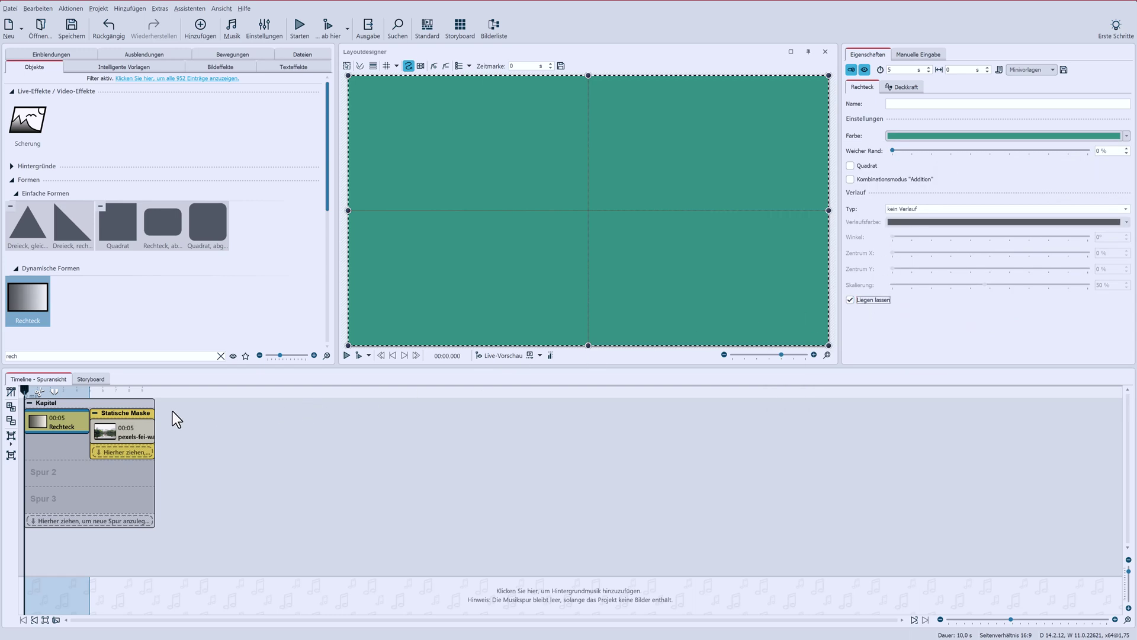
# Place a copy of the masked picture on track 1, directly above the static mask on track 2
pyautogui.click(111, 412)
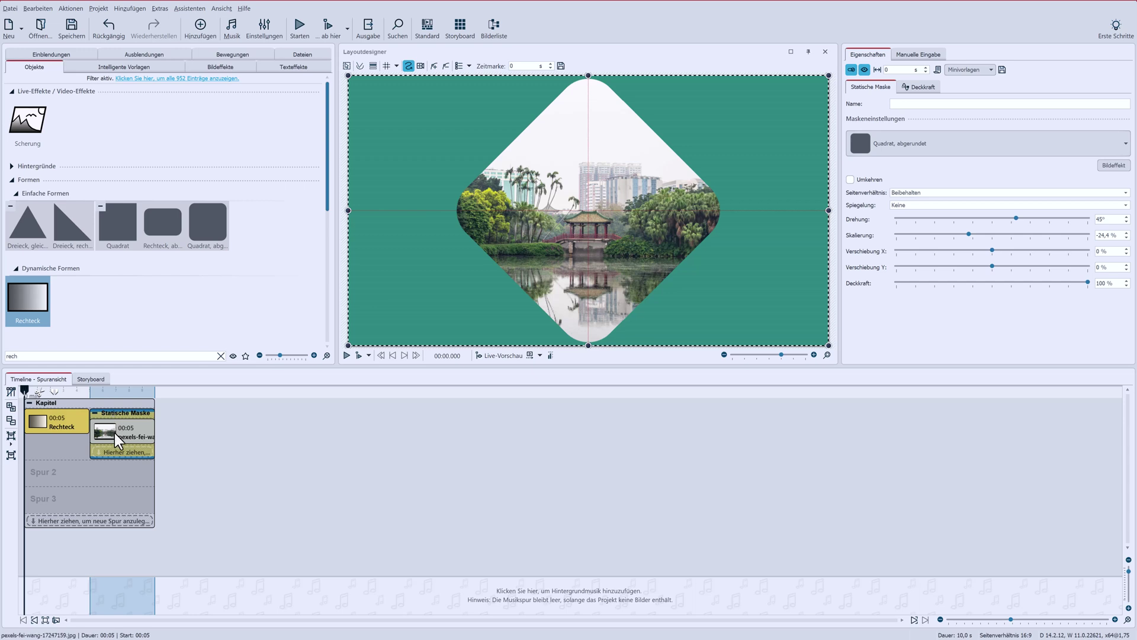
pyautogui.click(115, 432)
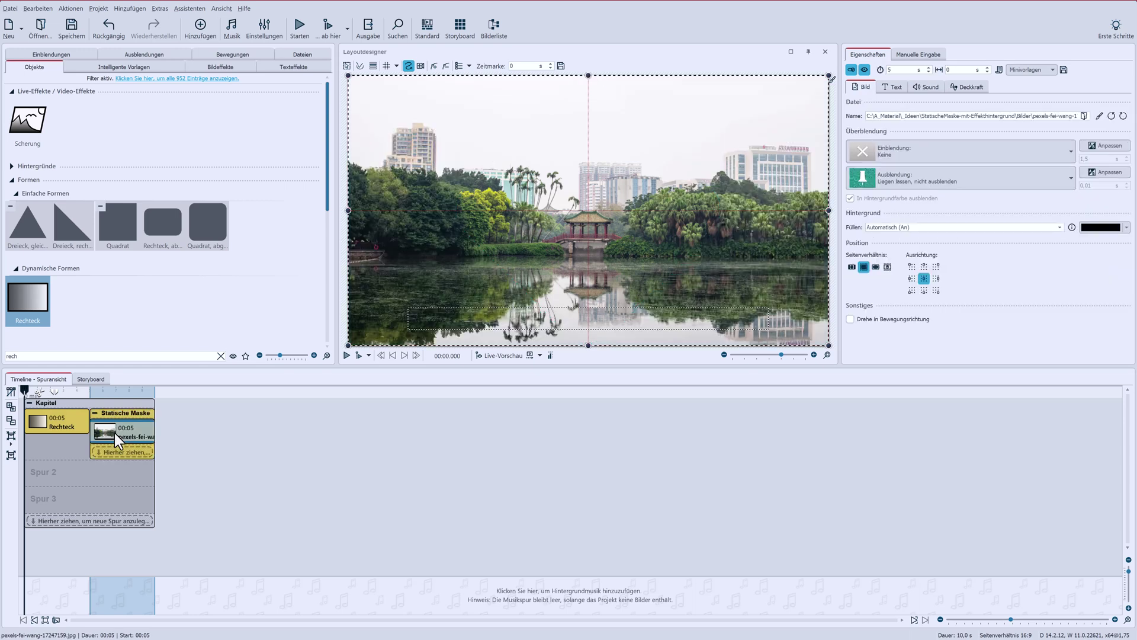
pyautogui.moveTo(115, 433)
pyautogui.mouseDown()
pyautogui.moveTo(92, 414)
pyautogui.moveTo(112, 410)
pyautogui.moveTo(88, 470)
pyautogui.moveTo(126, 461)
pyautogui.moveTo(122, 442)
pyautogui.mouseUp()
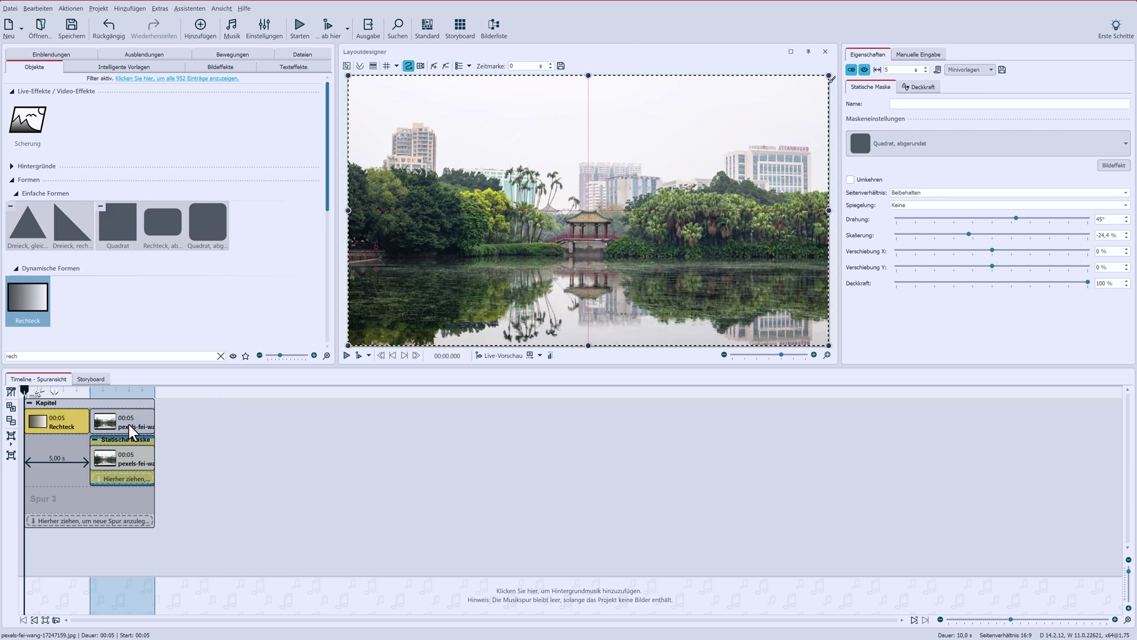
# Try the Messing and Schwarz-weiß image effects on the unmasked background picture and settle on Redscale
pyautogui.click(129, 425)
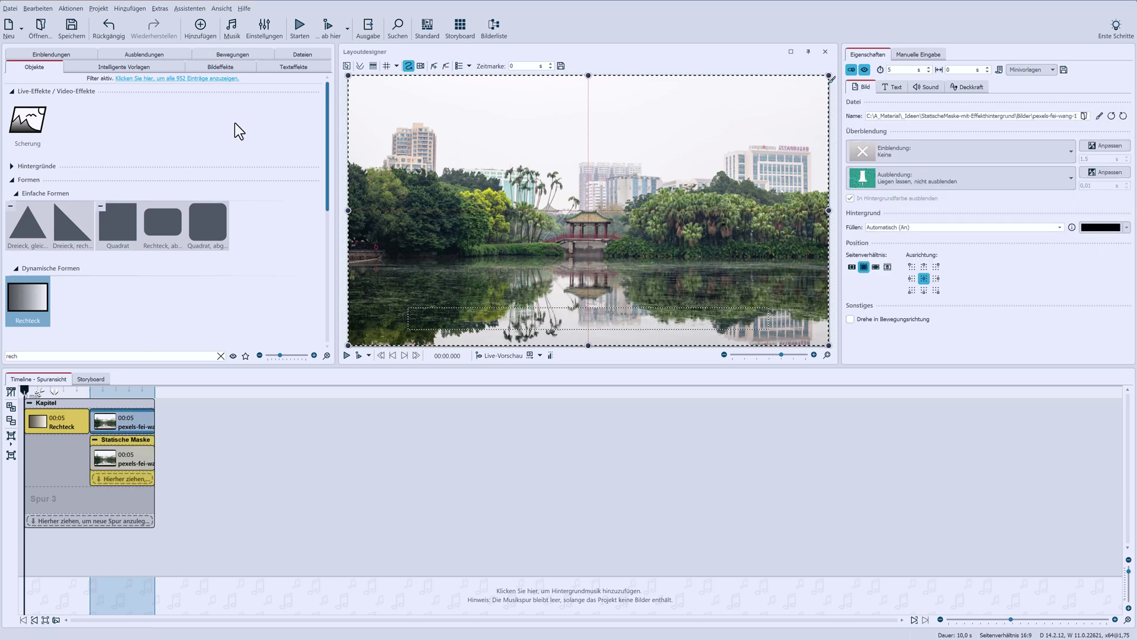
pyautogui.click(230, 64)
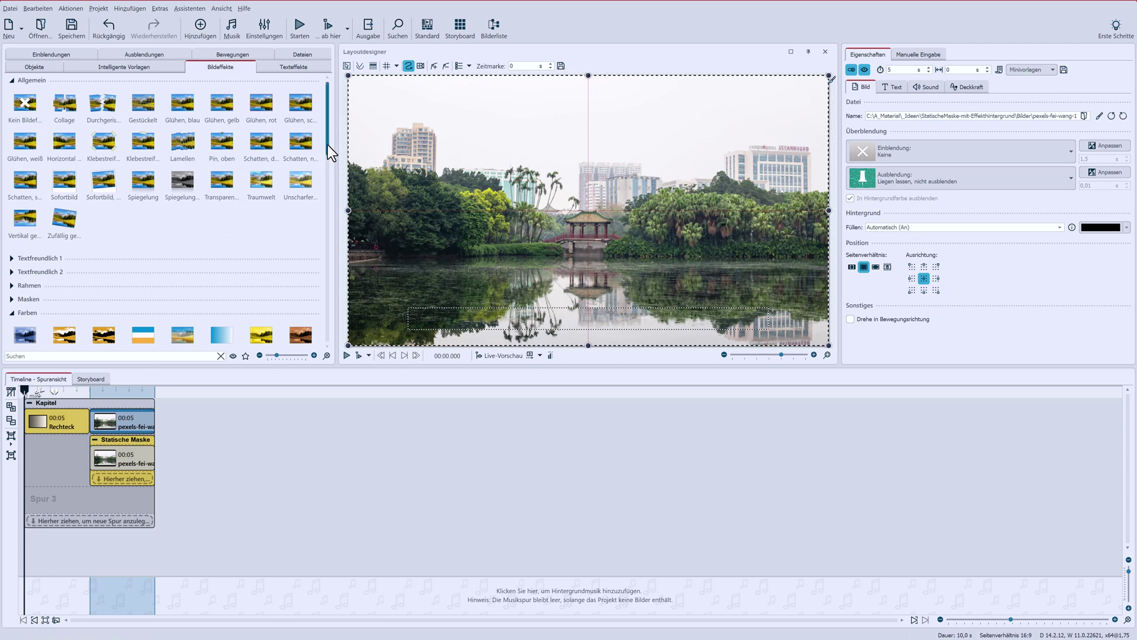
pyautogui.scroll(-3, 328, 153)
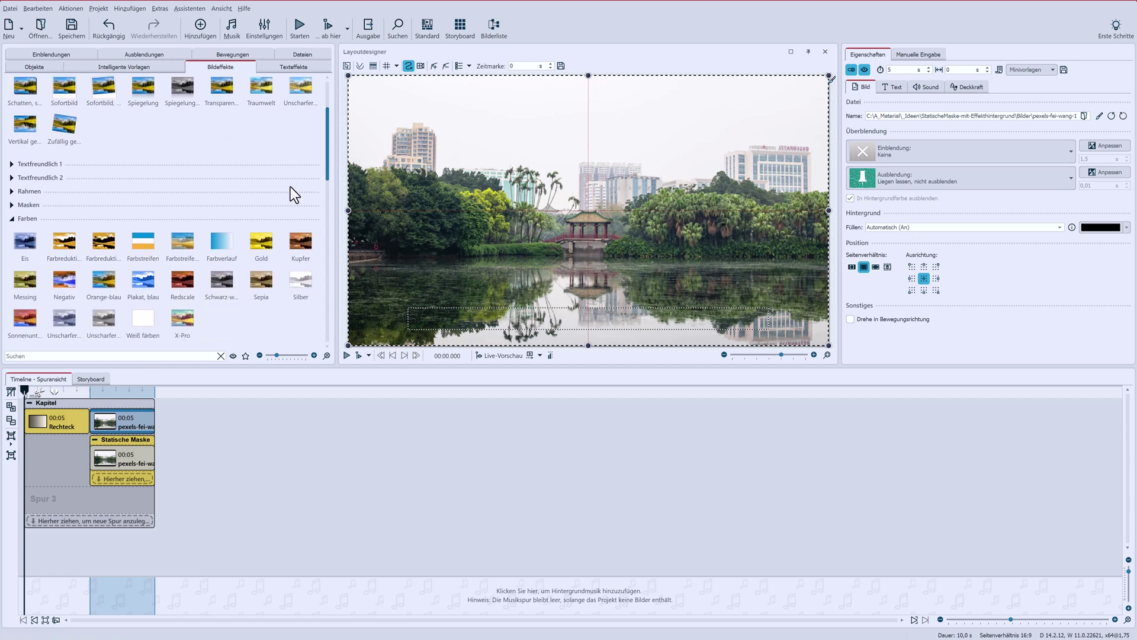
pyautogui.doubleClick(28, 280)
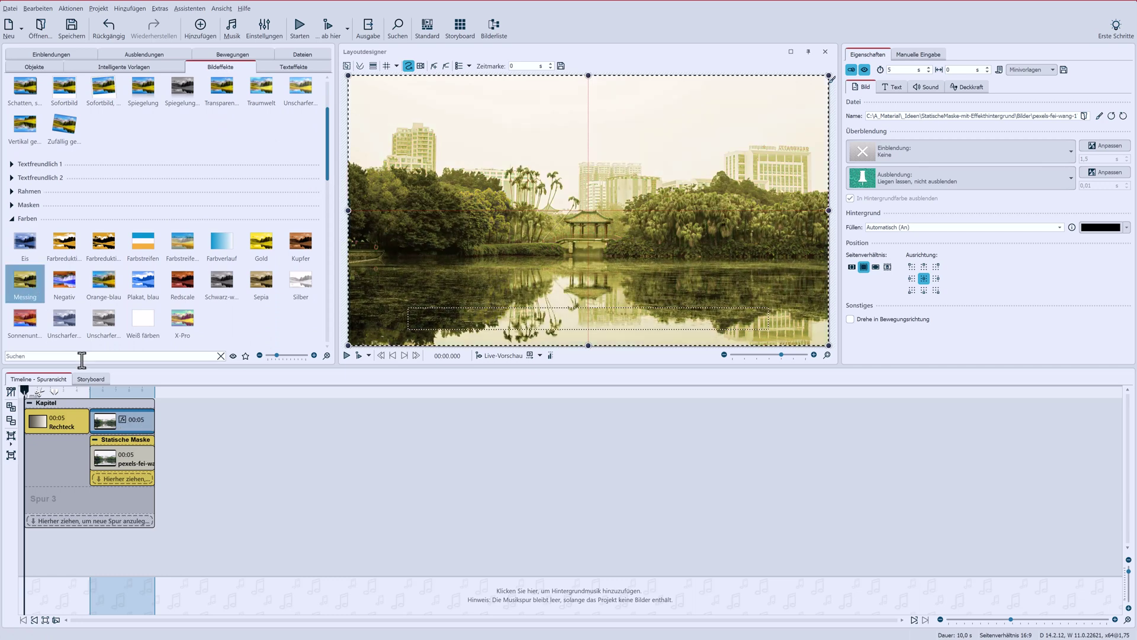
pyautogui.click(122, 439)
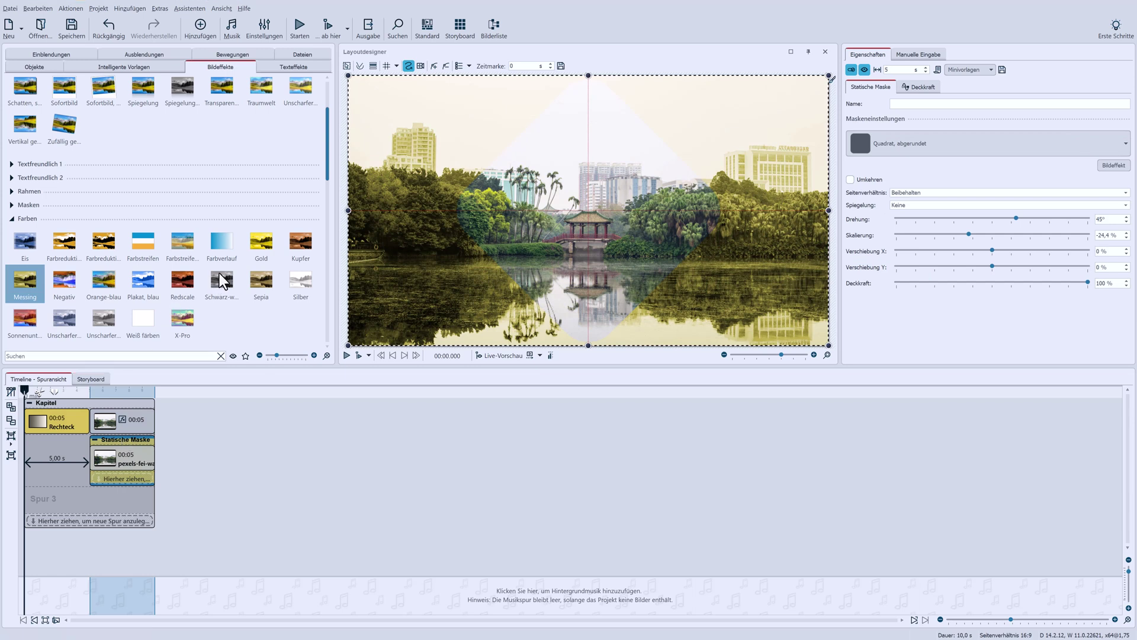
pyautogui.moveTo(221, 281); pyautogui.dragTo(130, 417)
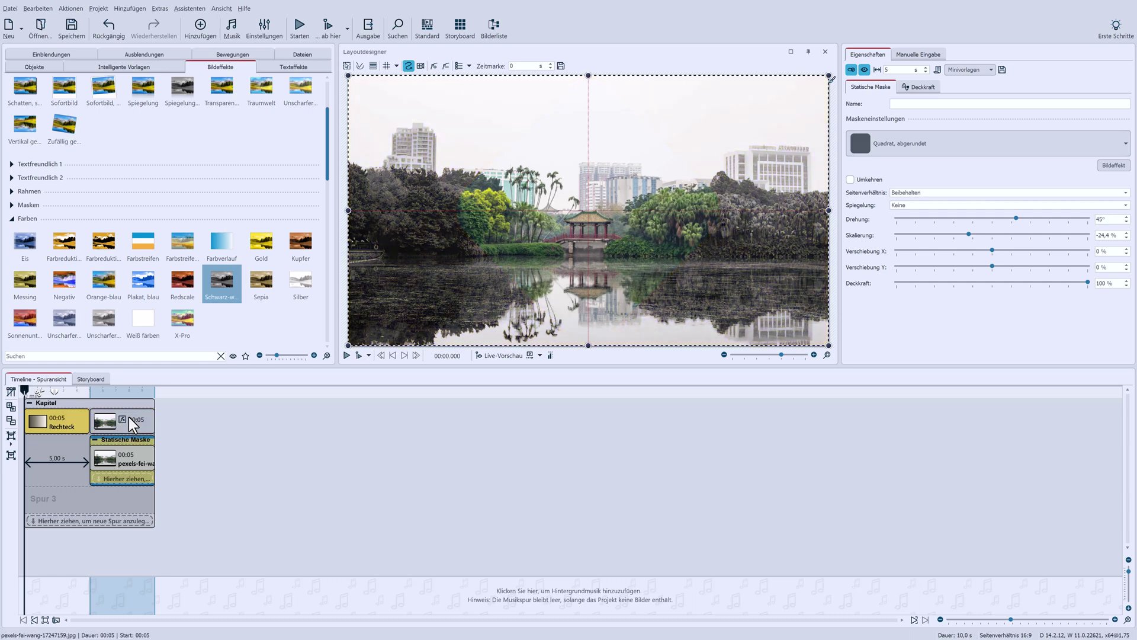
pyautogui.moveTo(180, 276); pyautogui.dragTo(130, 417)
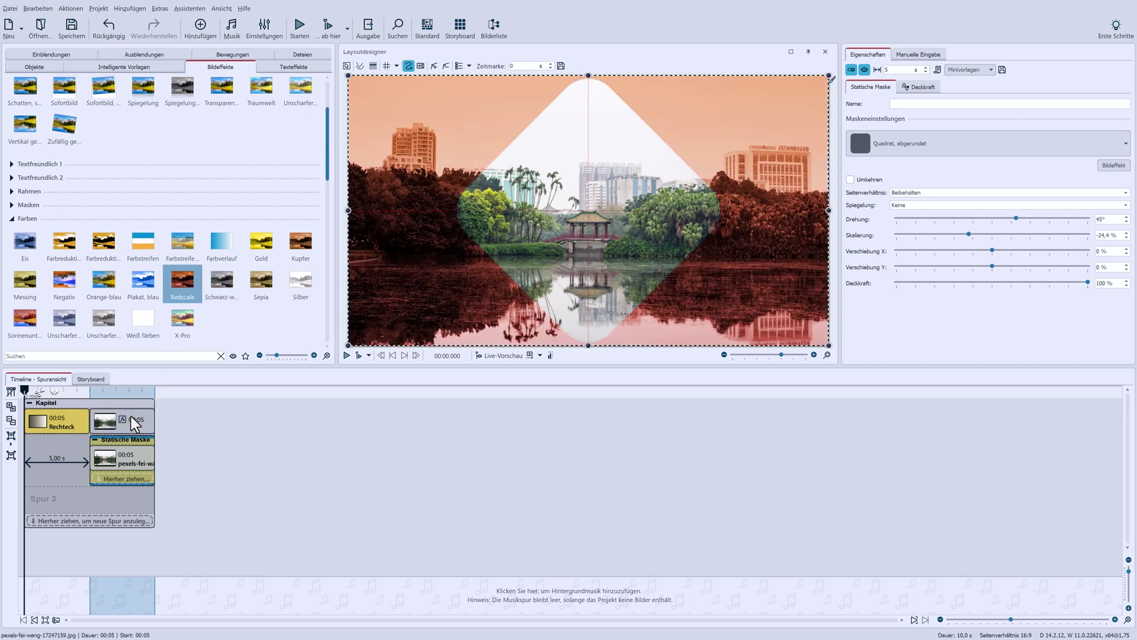
# Examine the effect layers of the Redscale background picture in the image effect editor and leave it without changes
pyautogui.click(119, 424)
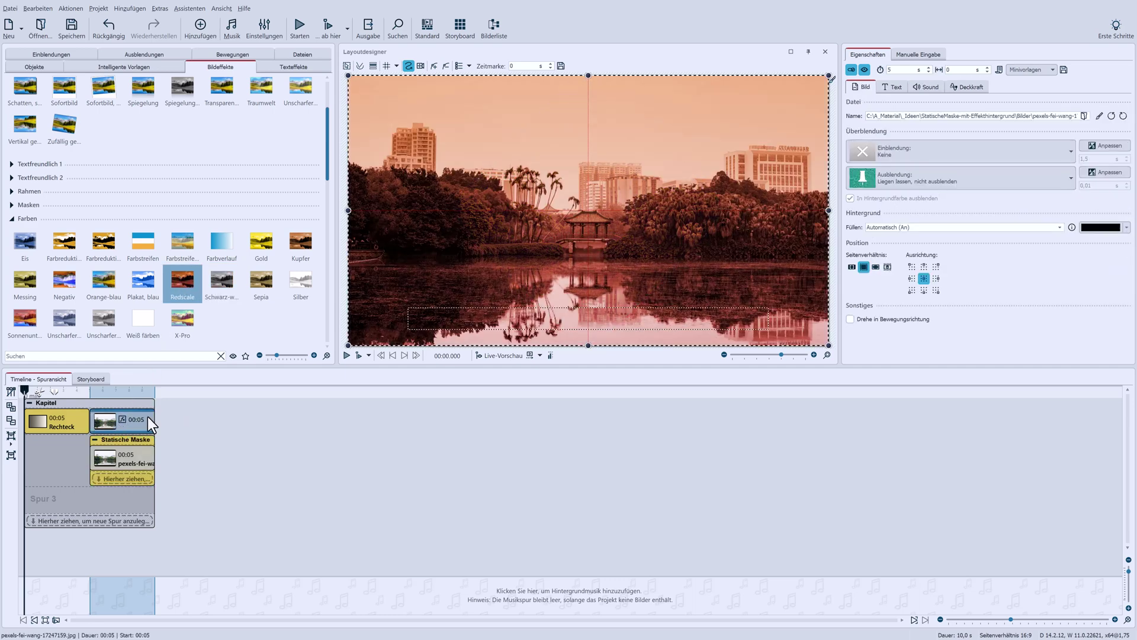
pyautogui.click(1099, 115)
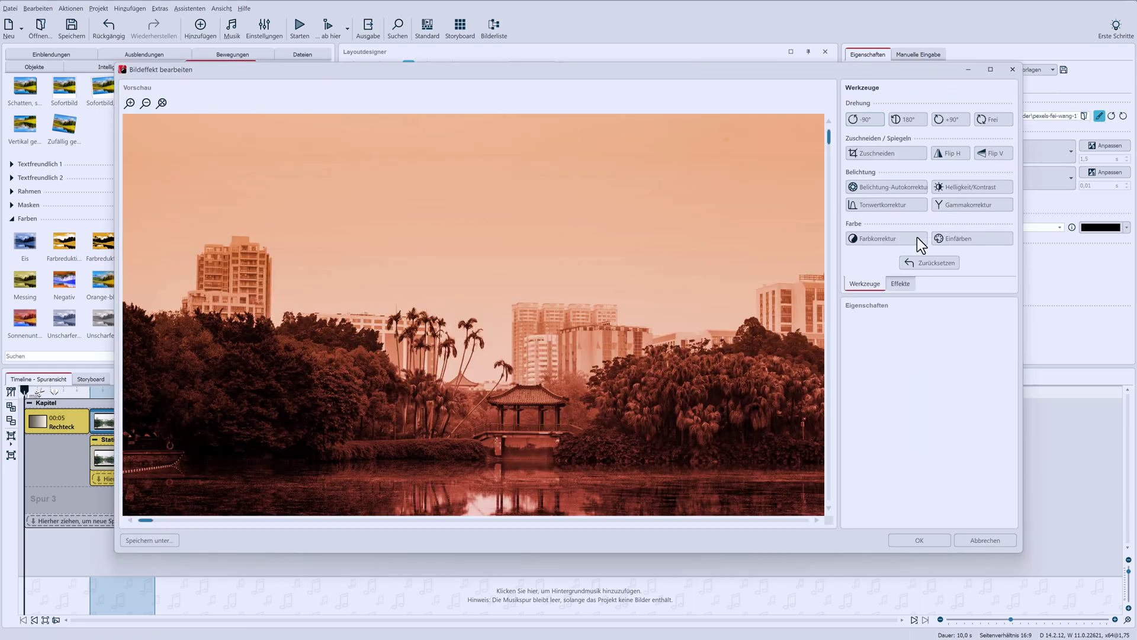
pyautogui.click(900, 284)
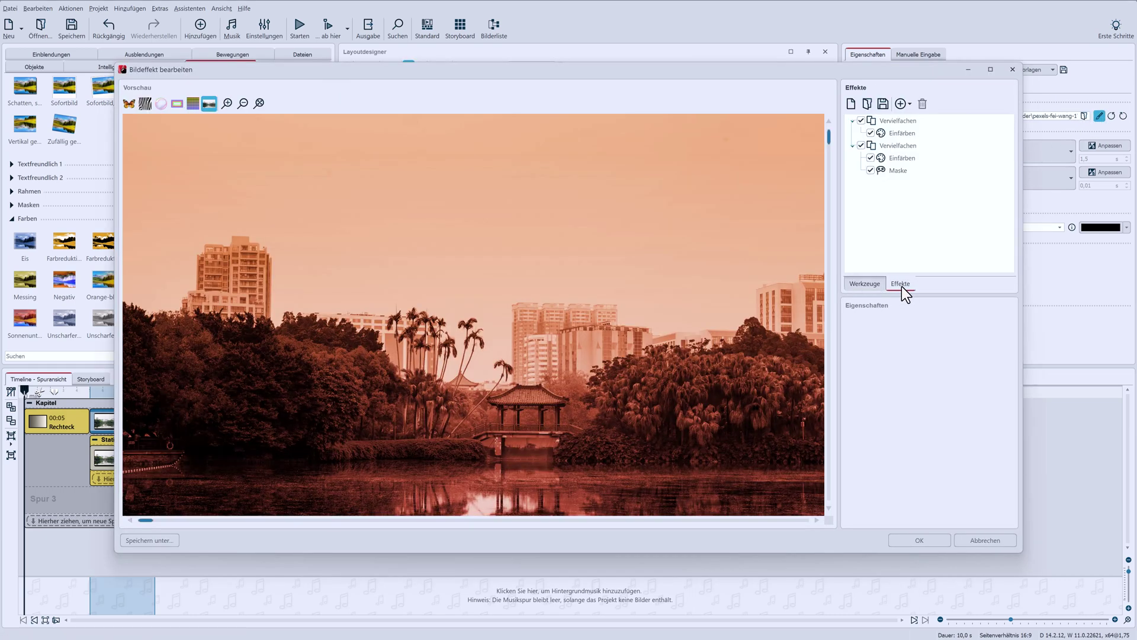
pyautogui.click(1006, 543)
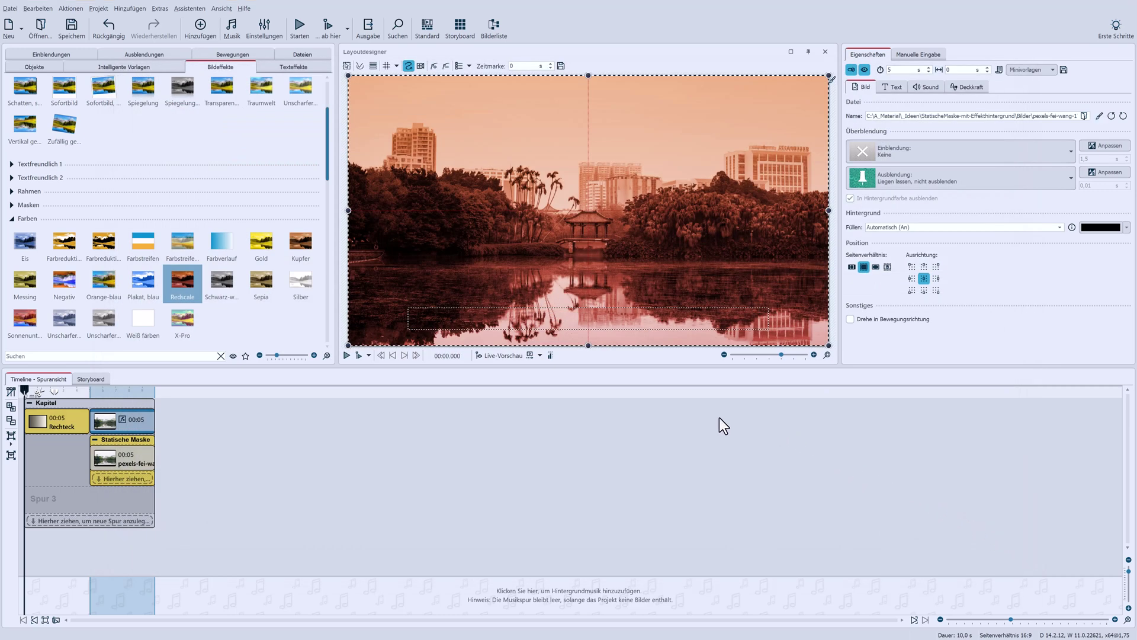
# Copy the masked picture to the end of track 1 and set the copy's Einblendung to Alphablending
pyautogui.click(116, 455)
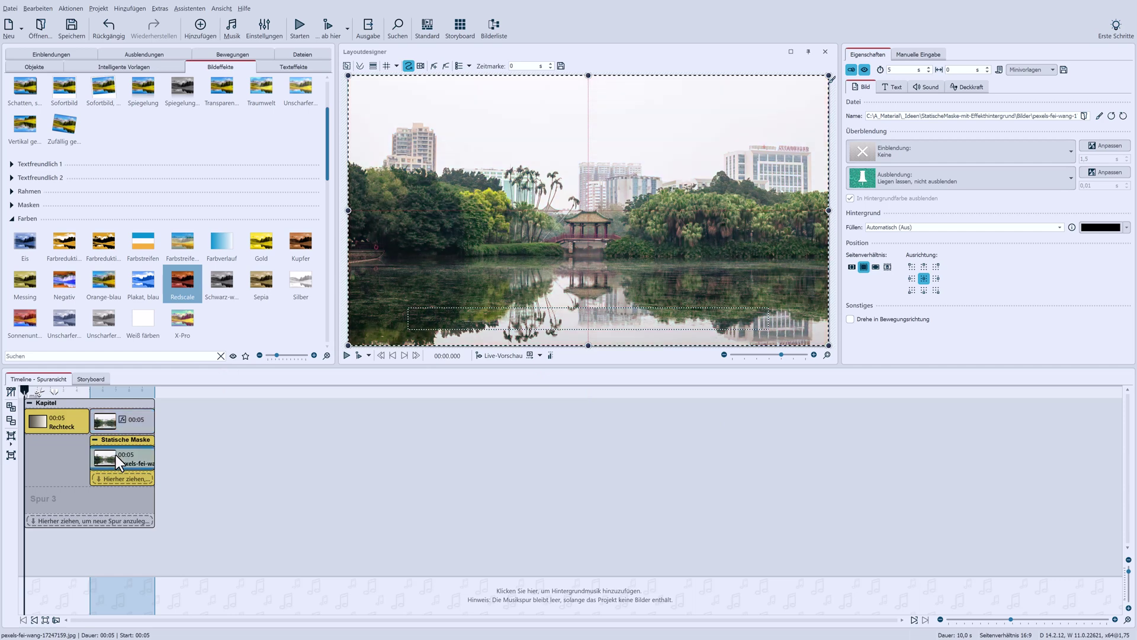
pyautogui.moveTo(125, 453); pyautogui.dragTo(150, 420)
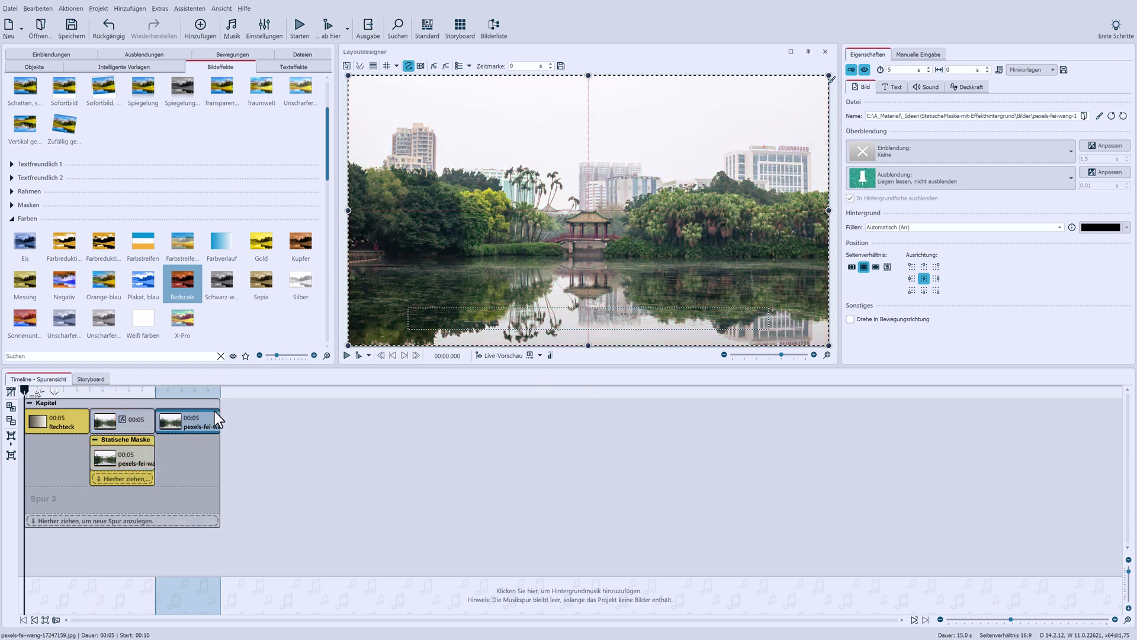
pyautogui.click(939, 158)
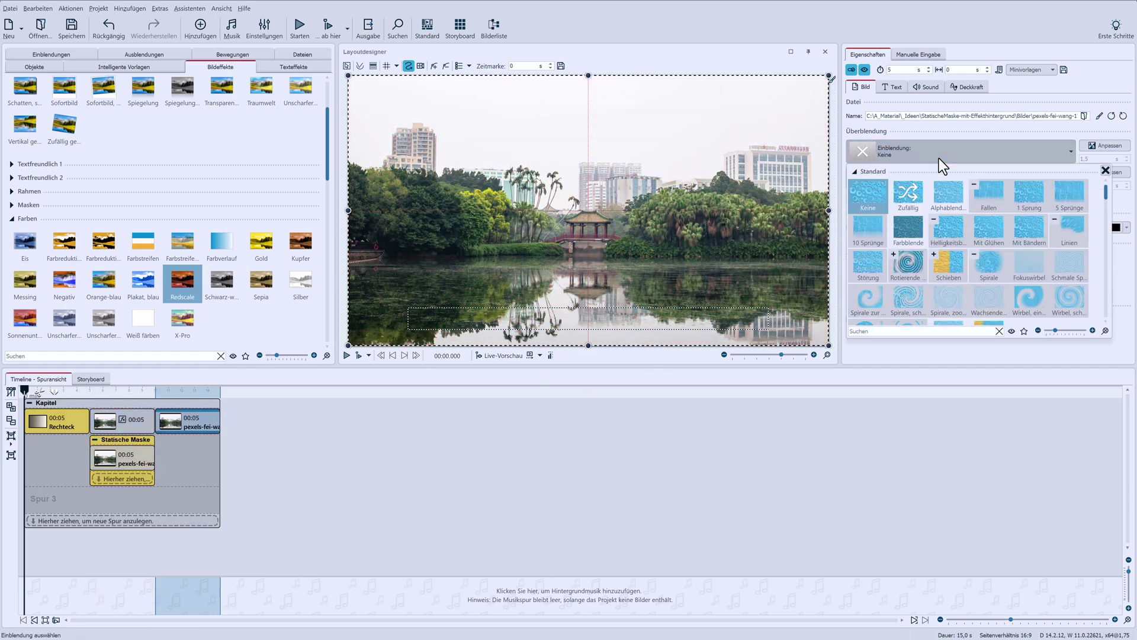
pyautogui.click(947, 203)
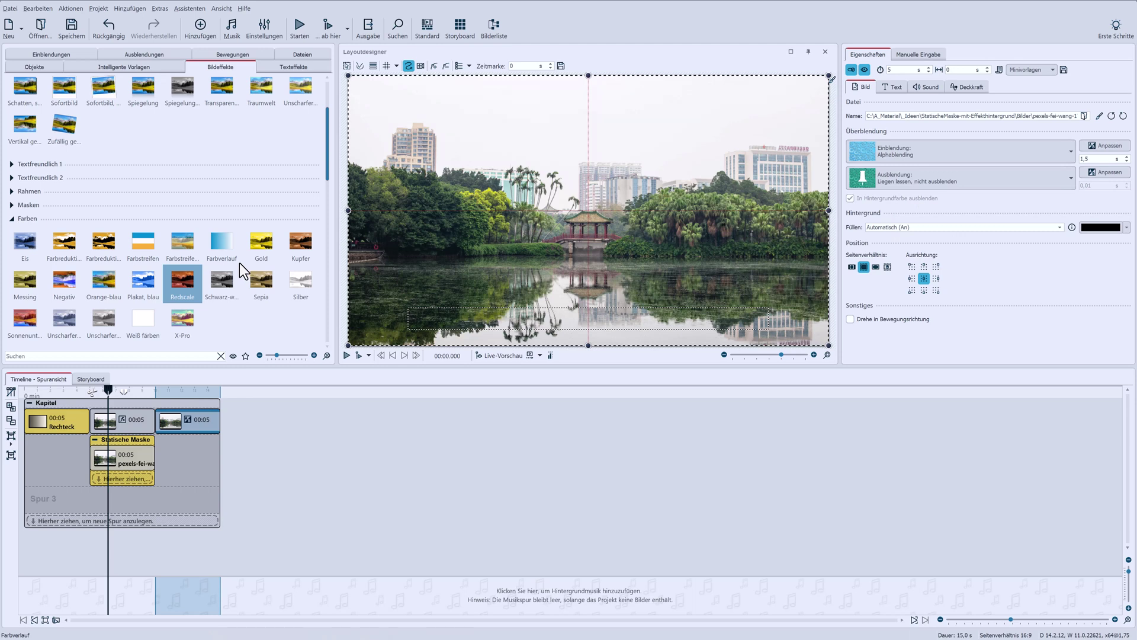
# Clear the search filter from the object library and locate the Statische Maske object among the Live-Effekte / Video-Effekte
pyautogui.click(23, 65)
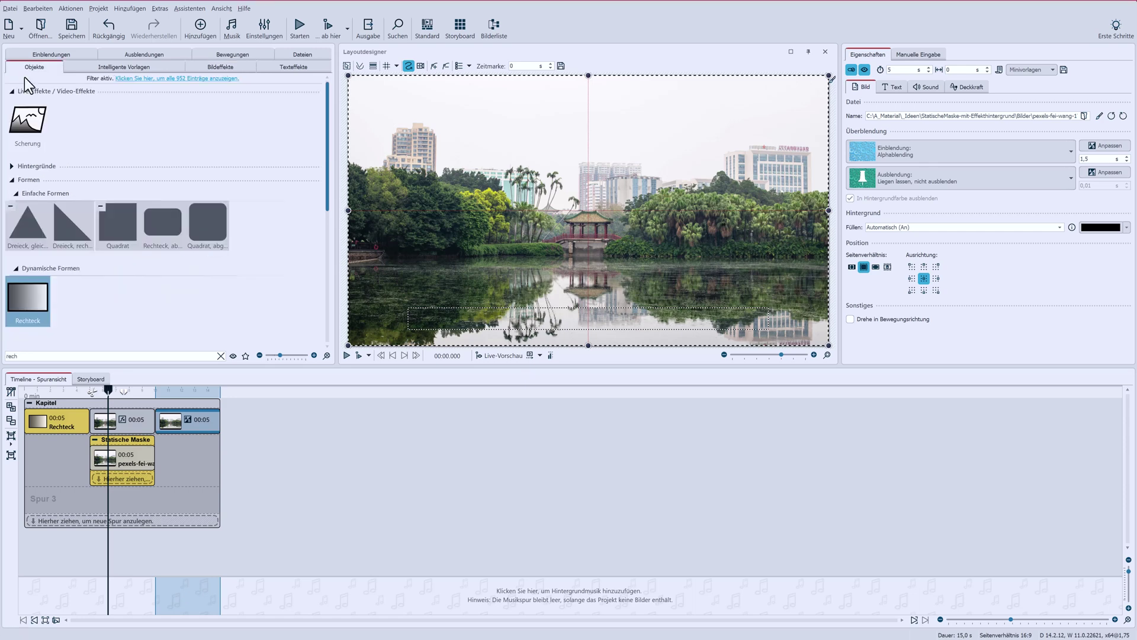
pyautogui.click(218, 355)
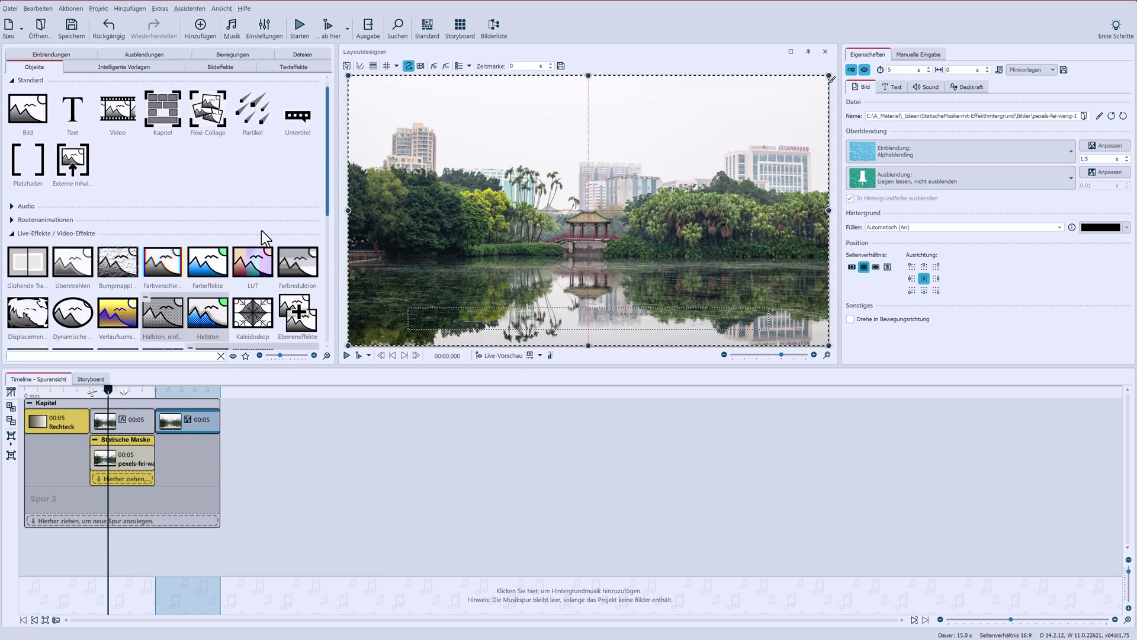
pyautogui.scroll(-3, 267, 237)
pyautogui.scroll(-2, 264, 236)
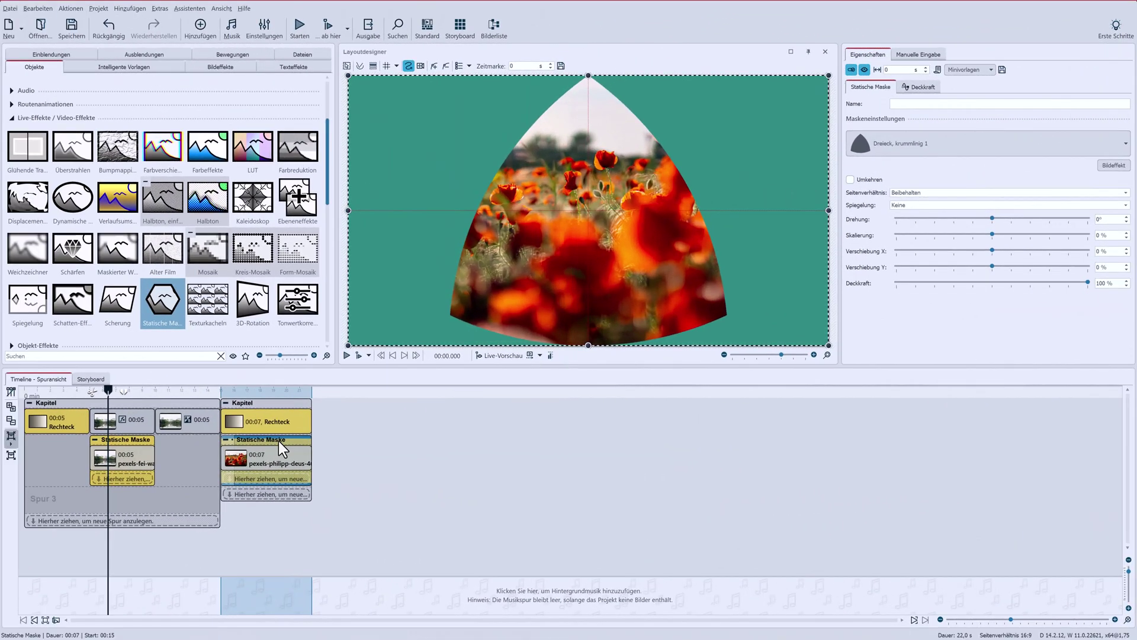
# Set the mask shape of the poppy picture's Statische Maske to the gradient Verlauf, radial 2
pyautogui.click(1008, 137)
pyautogui.scroll(-5, 1044, 291)
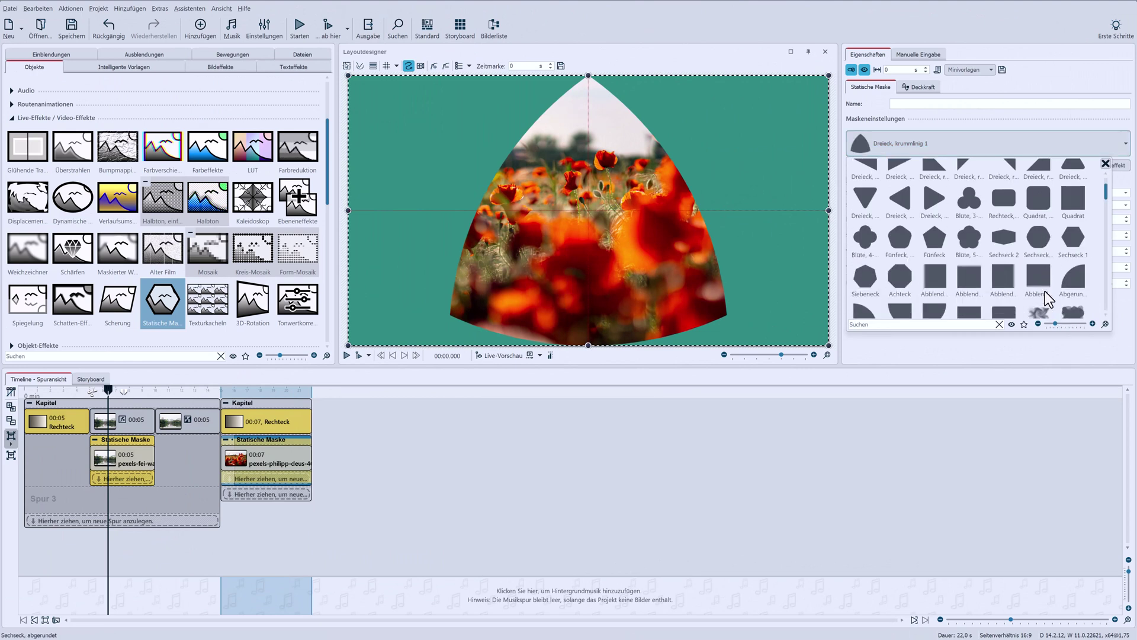
pyautogui.scroll(-5, 1044, 293)
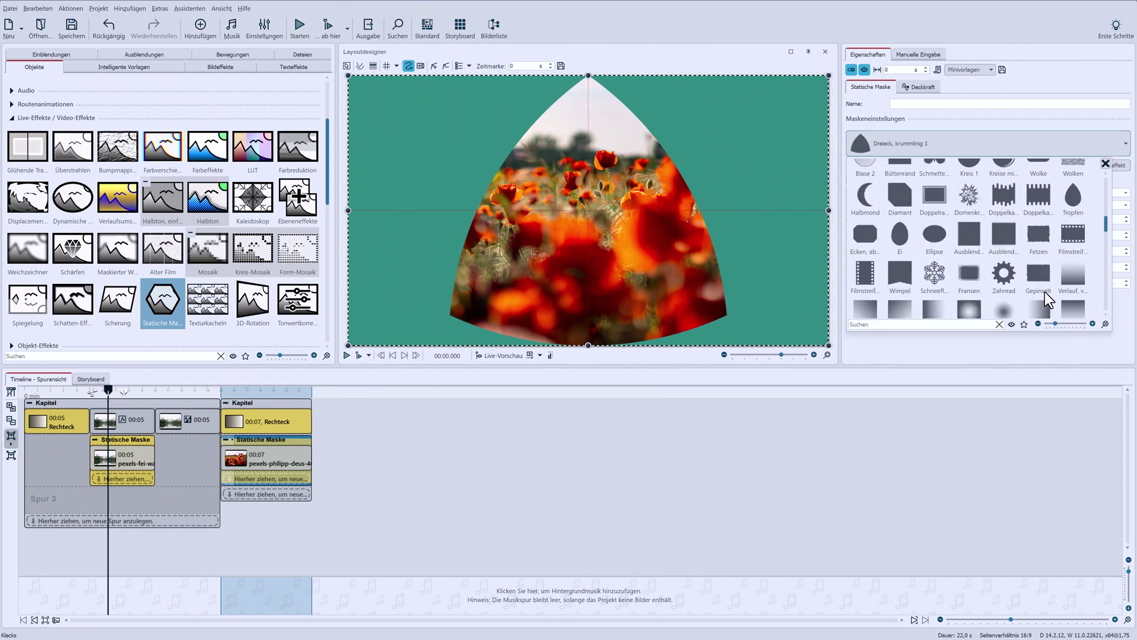
pyautogui.click(1007, 257)
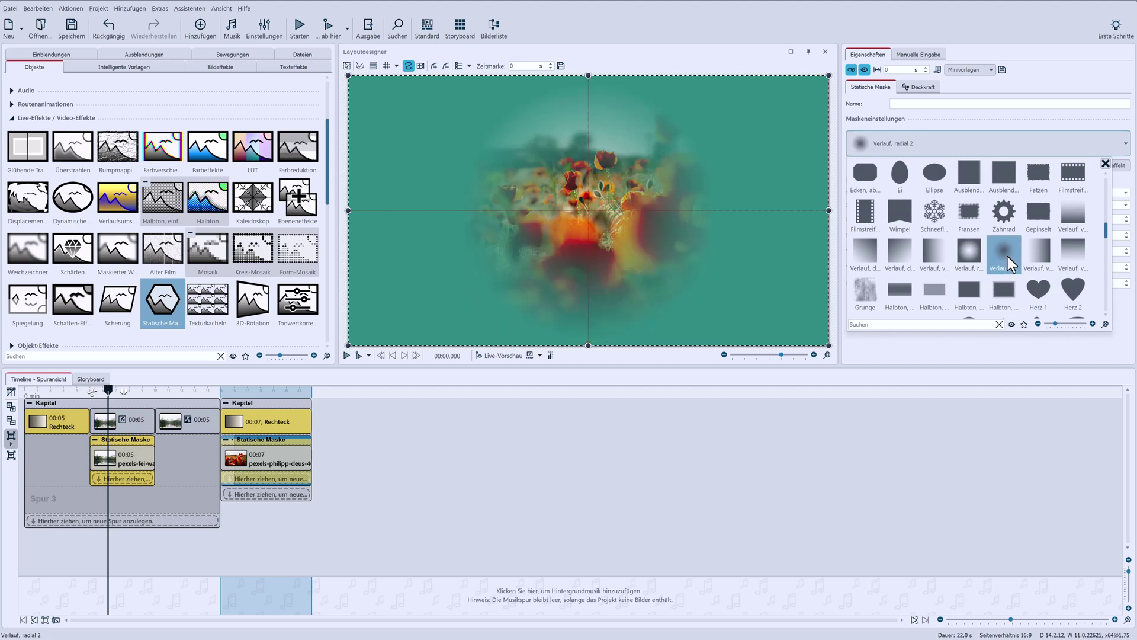
pyautogui.click(993, 146)
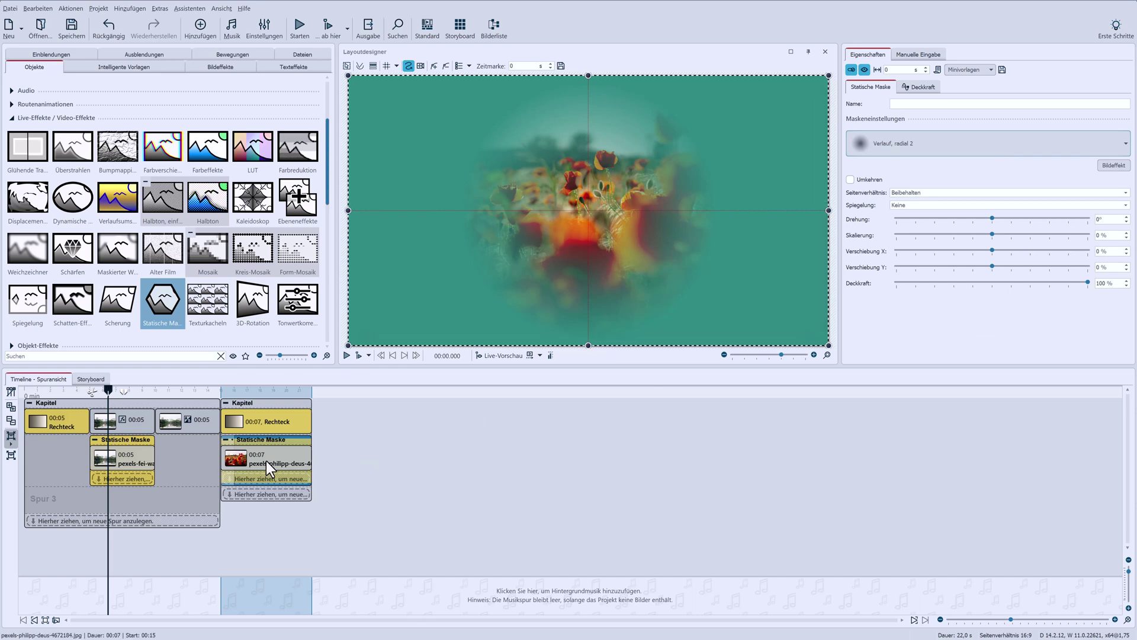
# Place a copy of the poppy picture on track 1 above its static mask and apply Farbeffekte with the effect Schwarz/Weiß to it
pyautogui.moveTo(266, 461); pyautogui.dragTo(365, 443)
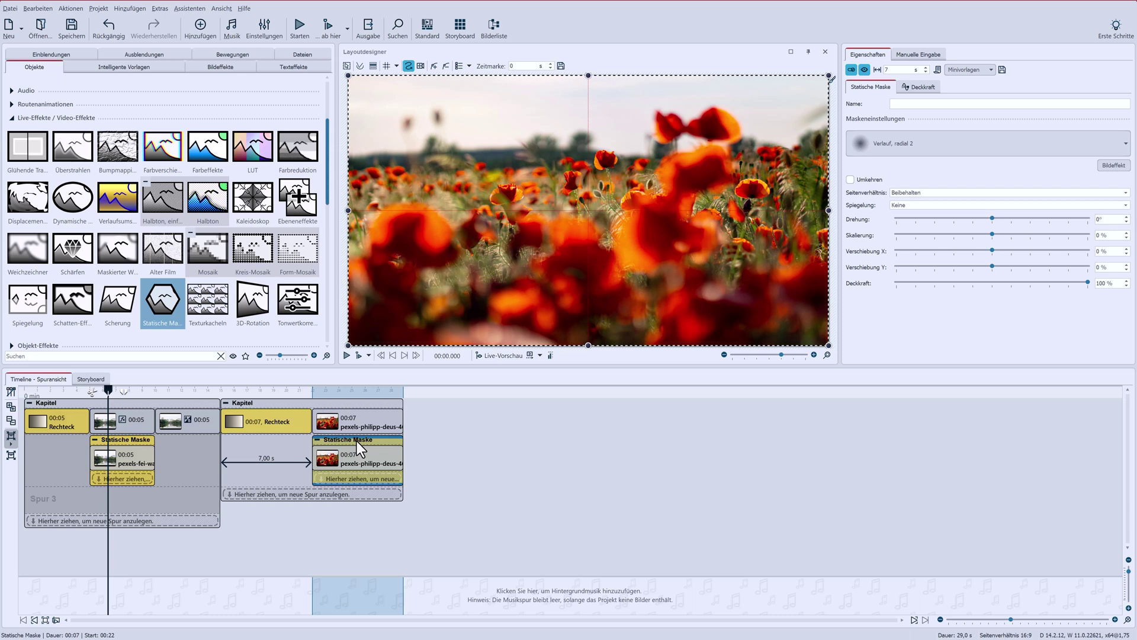
pyautogui.click(353, 421)
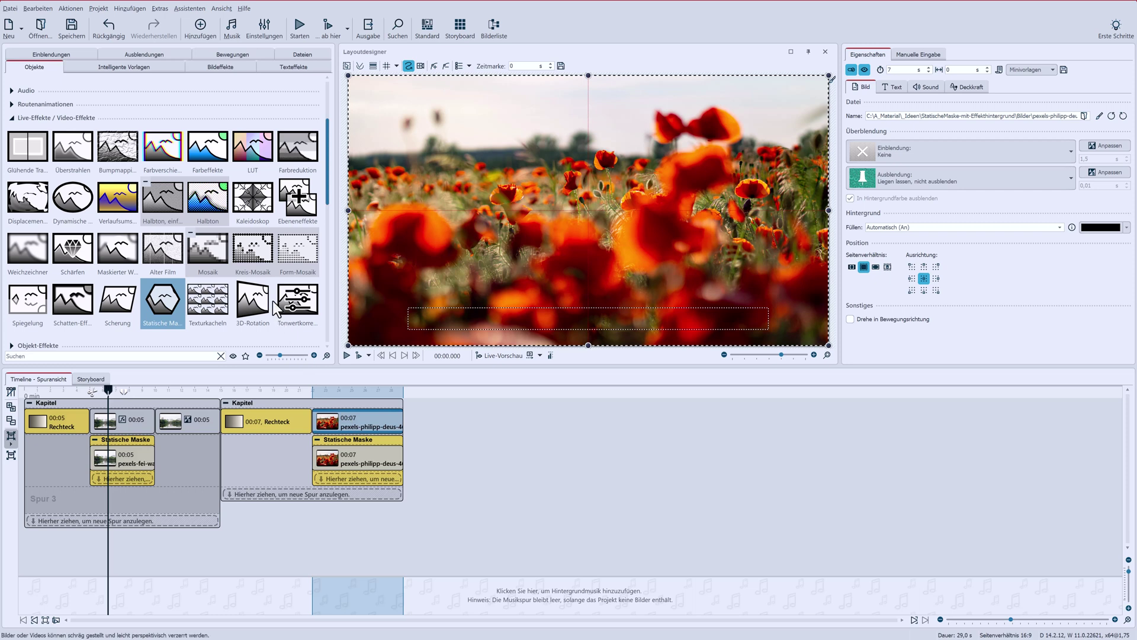
pyautogui.click(211, 155)
pyautogui.moveTo(210, 155); pyautogui.dragTo(344, 424)
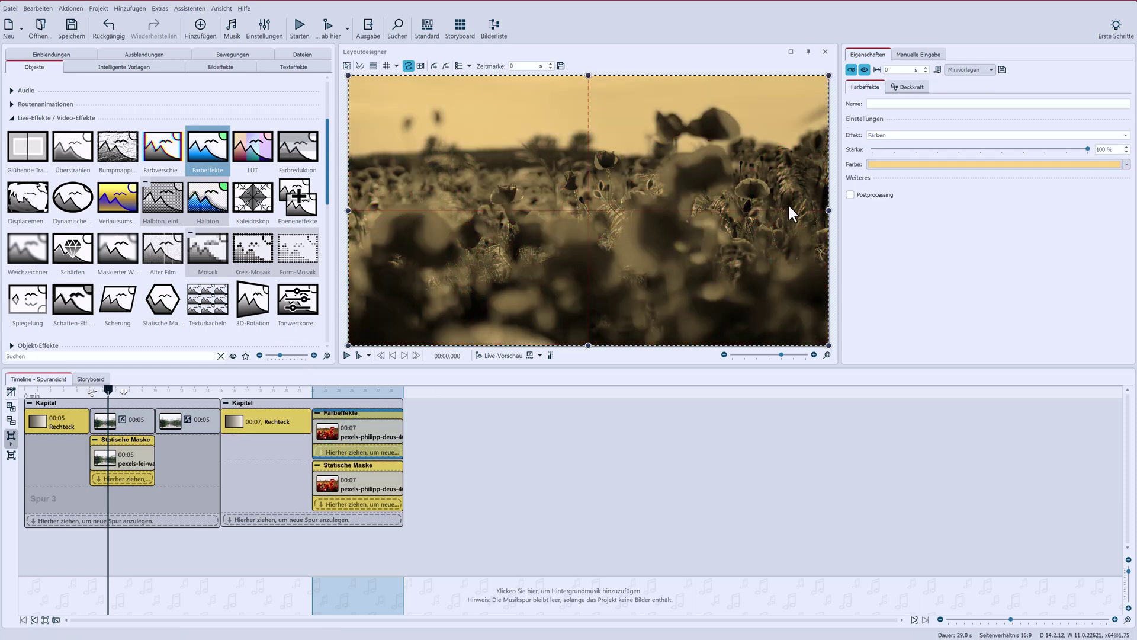
pyautogui.click(924, 135)
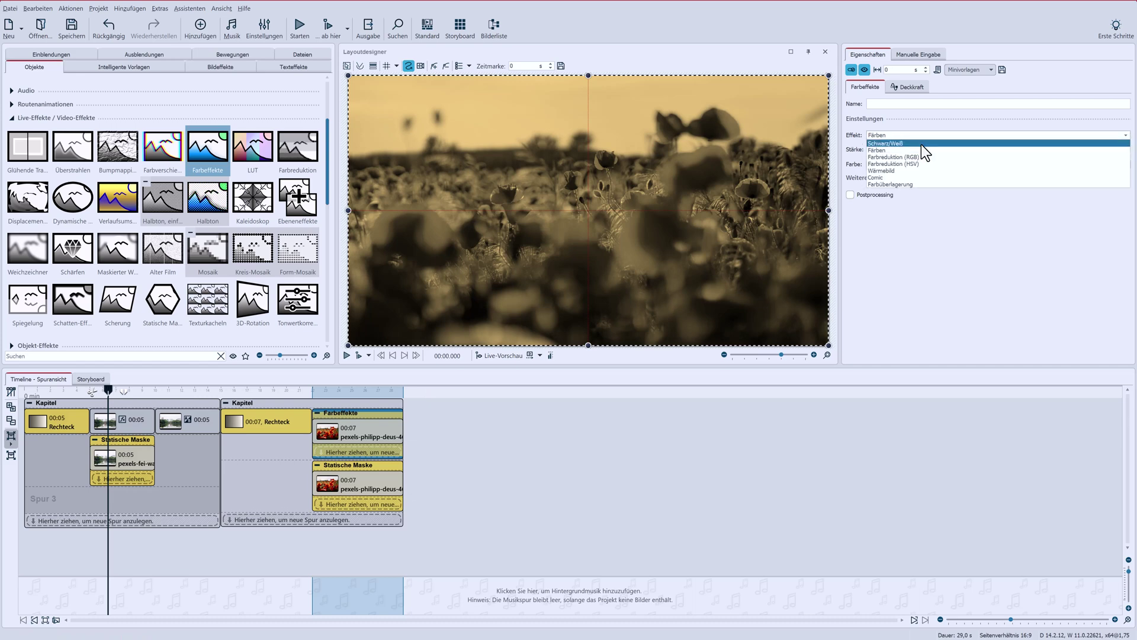
pyautogui.click(921, 144)
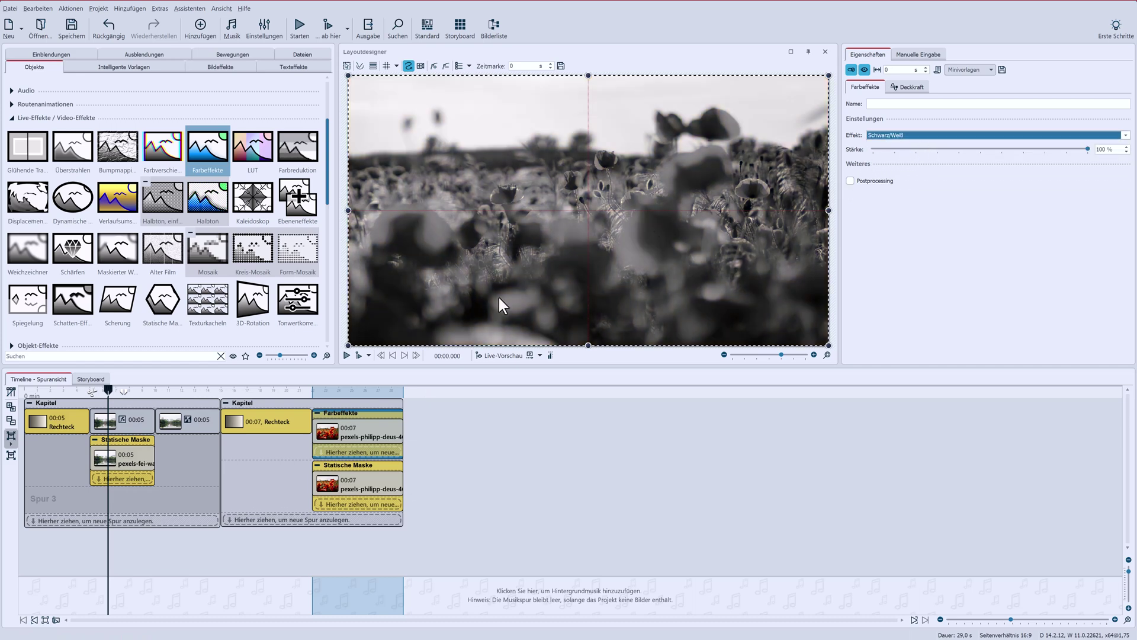
# Enlarge the poppy picture's static mask through its Skalierung and reduce the Stärke of the Schwarz/Weiß effect on the background picture
pyautogui.click(356, 465)
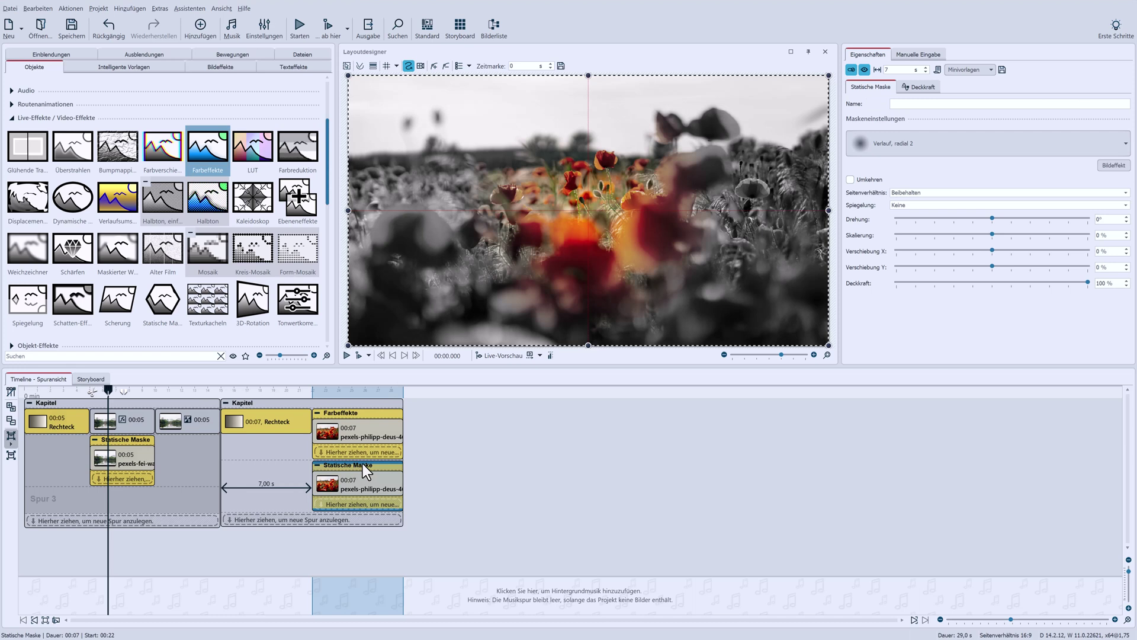
pyautogui.moveTo(993, 233); pyautogui.dragTo(1017, 236)
pyautogui.click(347, 411)
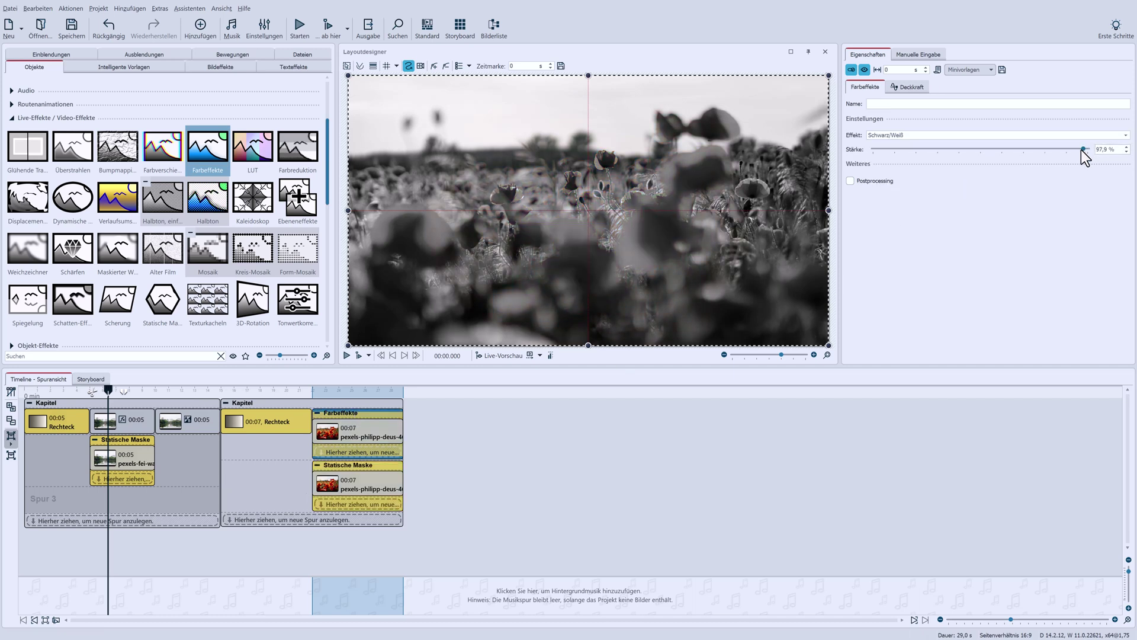
pyautogui.moveTo(1081, 151); pyautogui.dragTo(1046, 151)
pyautogui.click(342, 466)
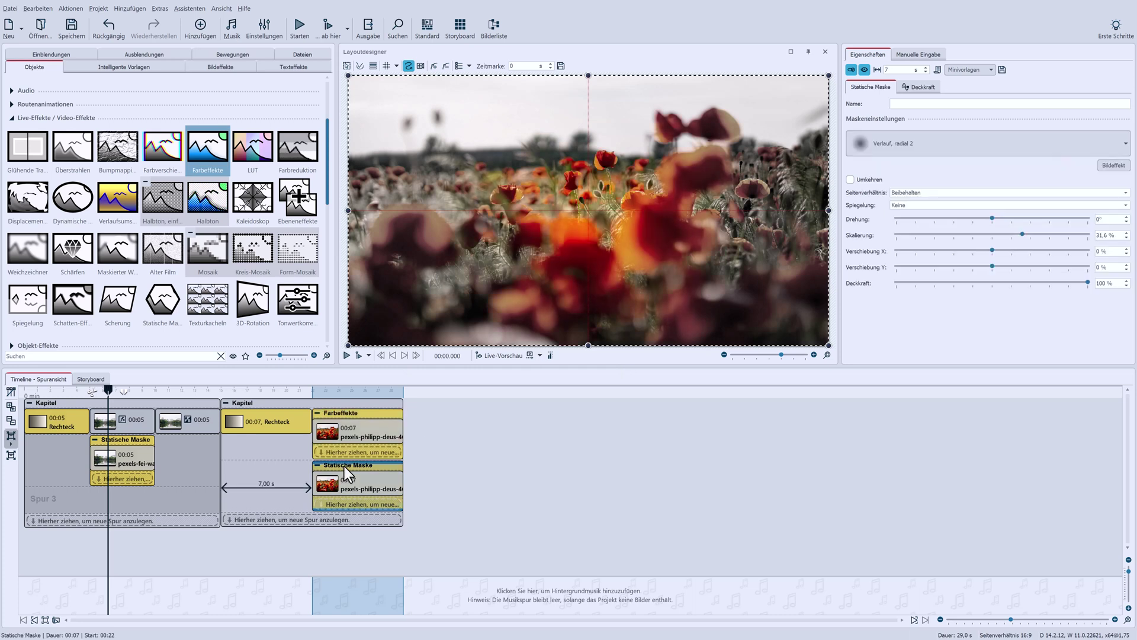
pyautogui.moveTo(1031, 234); pyautogui.dragTo(1051, 230)
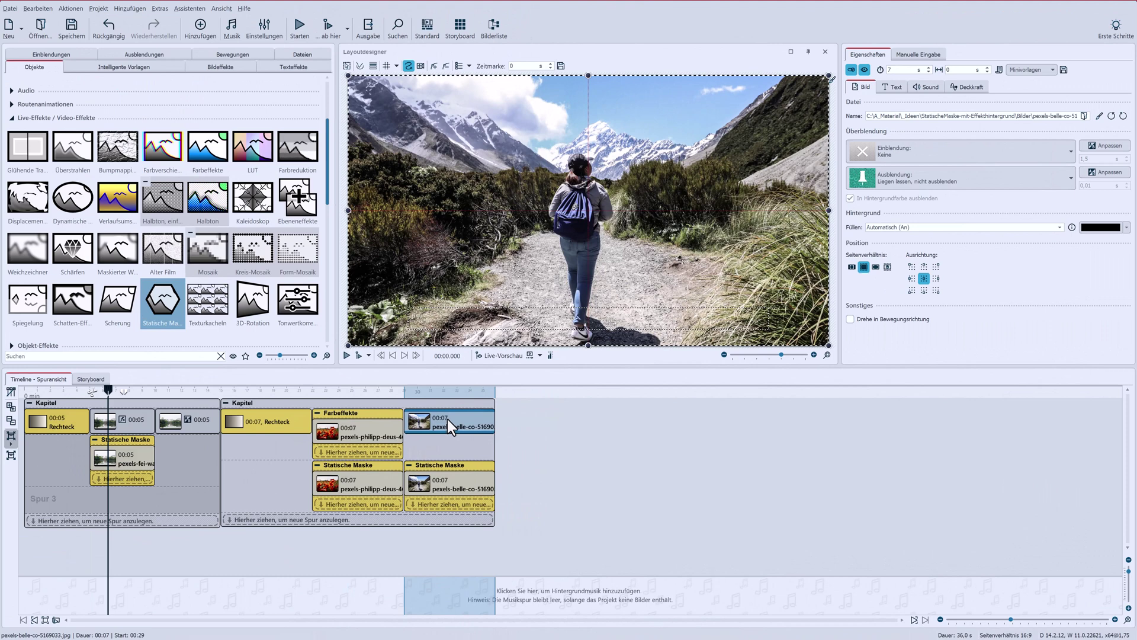
# Apply Farbreduktion to the unmasked hiker picture on track 1 with Anzahl Farben about 3 and the dithering type Blue Noise, weich
pyautogui.moveTo(298, 148)
pyautogui.mouseDown()
pyautogui.moveTo(429, 422)
pyautogui.moveTo(441, 421)
pyautogui.mouseUp()
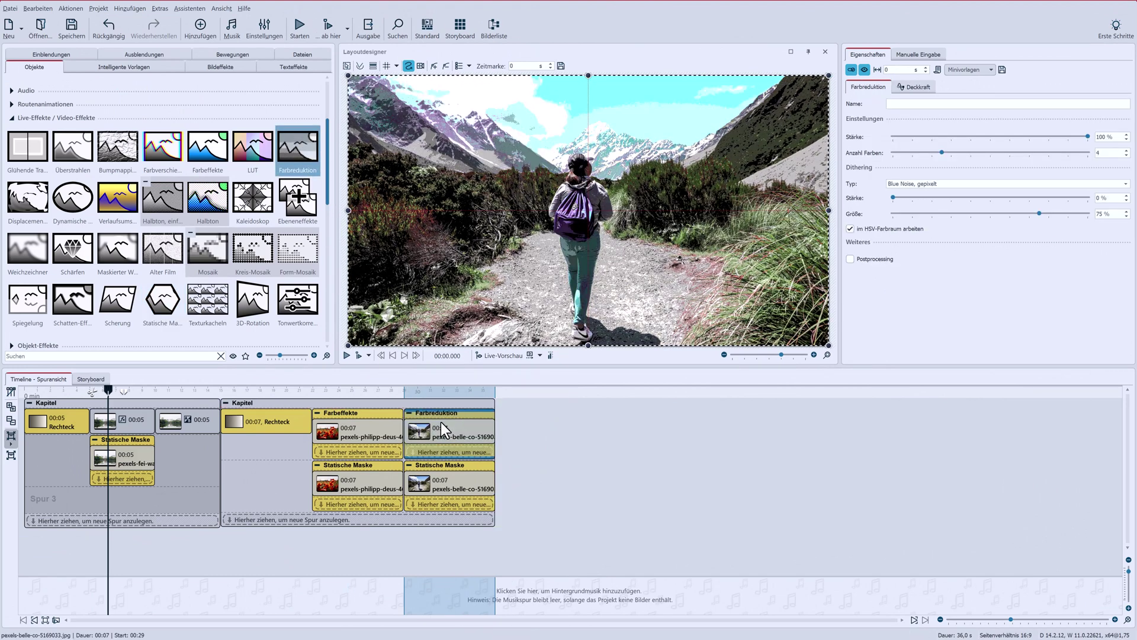
pyautogui.moveTo(943, 153); pyautogui.dragTo(940, 152)
pyautogui.click(948, 184)
pyautogui.click(927, 207)
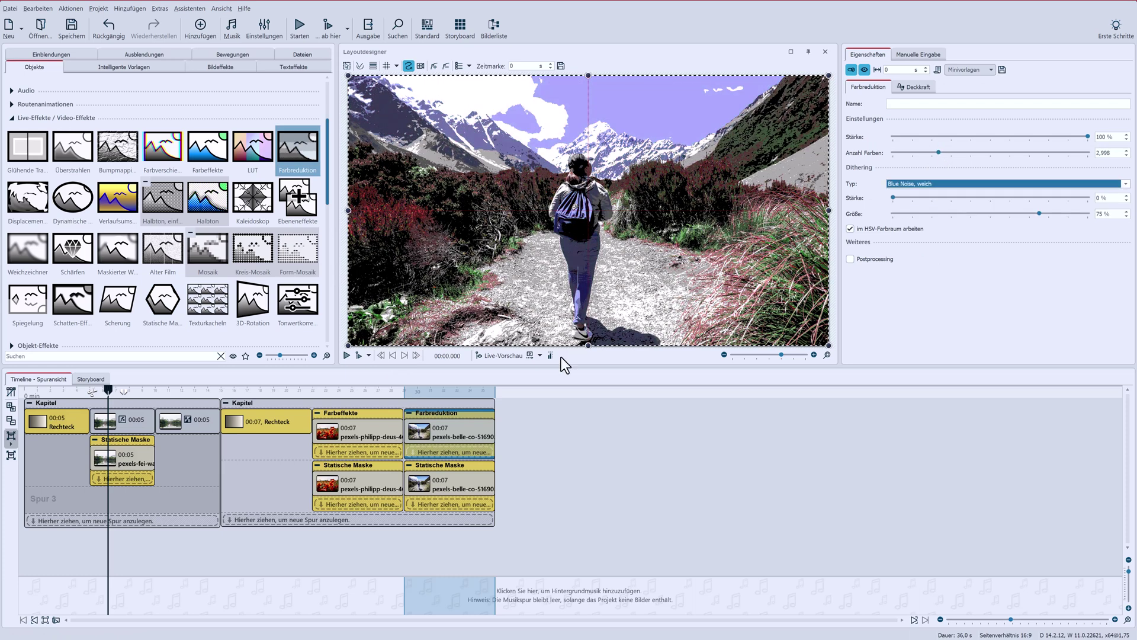
pyautogui.click(440, 466)
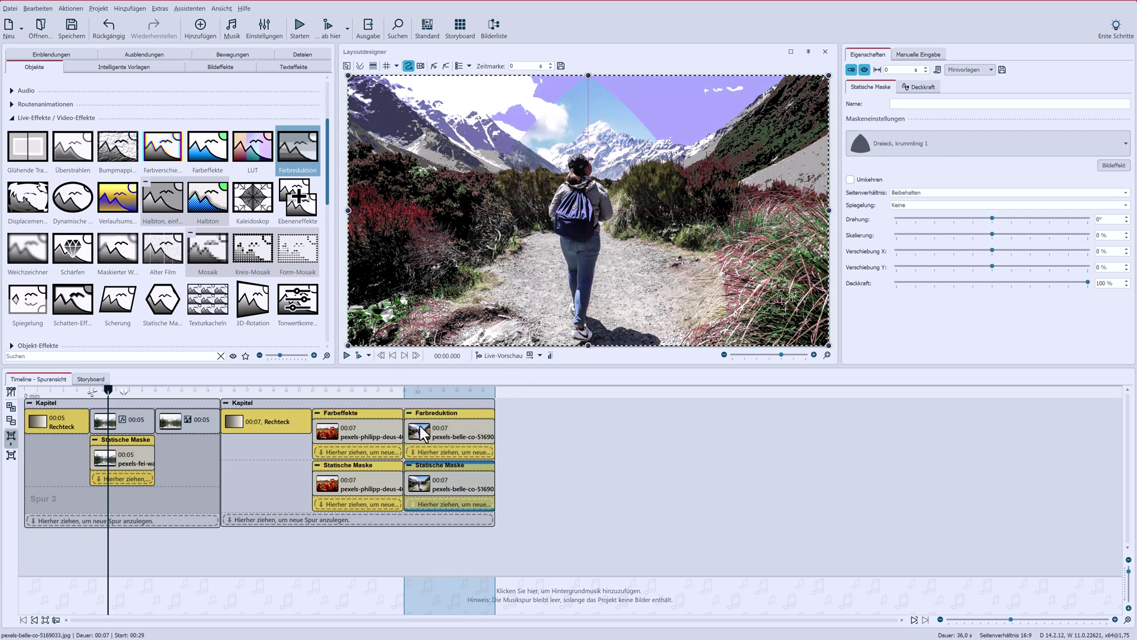
# Collapse the Farbreduktion object, enclose it in an additional Farbeffekte object and set that object's effect to Schwarz/Weiß
pyautogui.click(408, 413)
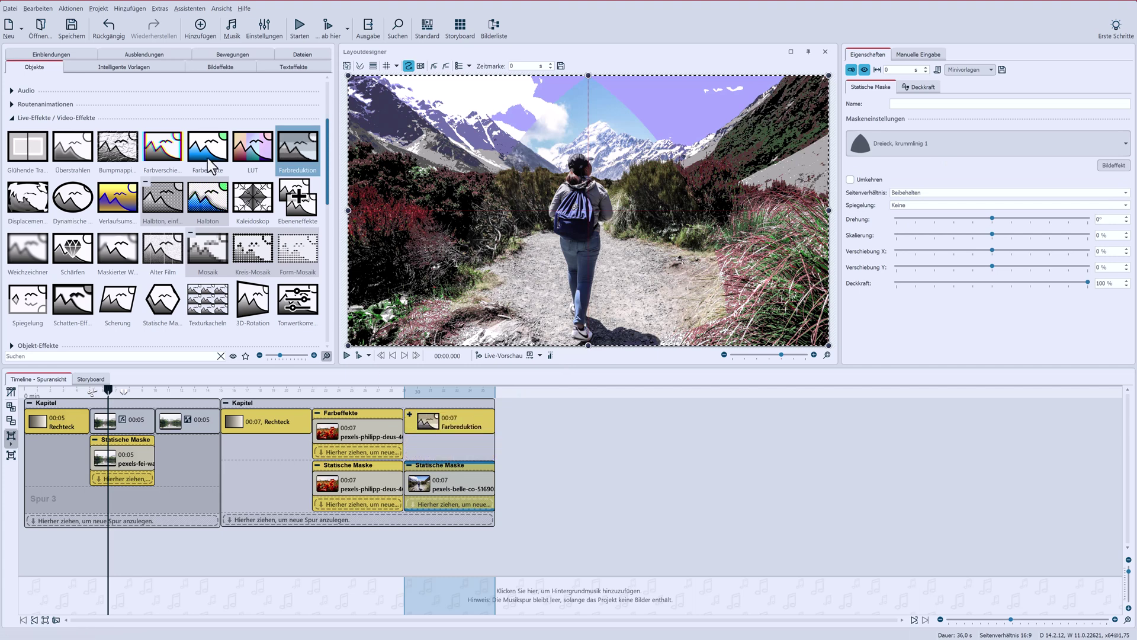
pyautogui.moveTo(207, 148); pyautogui.dragTo(442, 421)
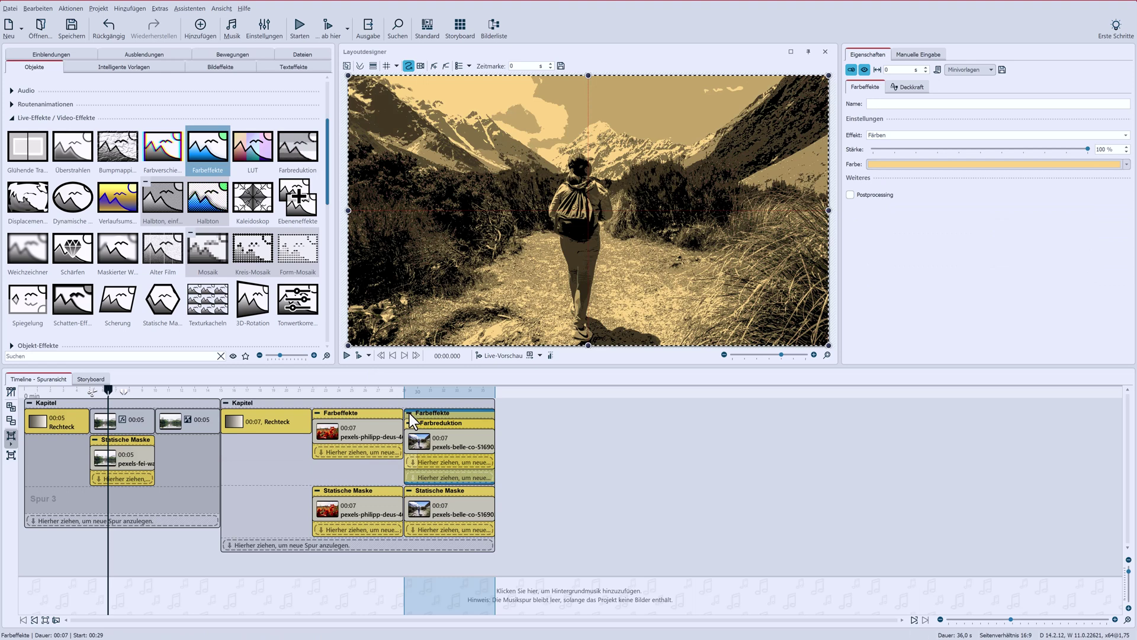
pyautogui.click(410, 413)
pyautogui.click(916, 135)
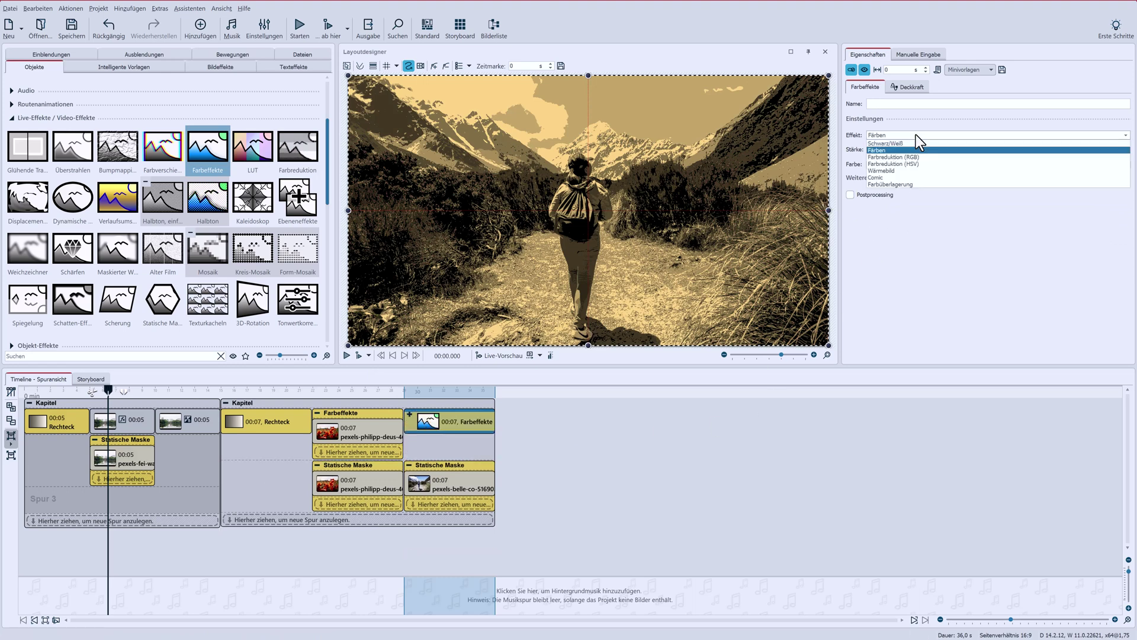
pyautogui.click(916, 144)
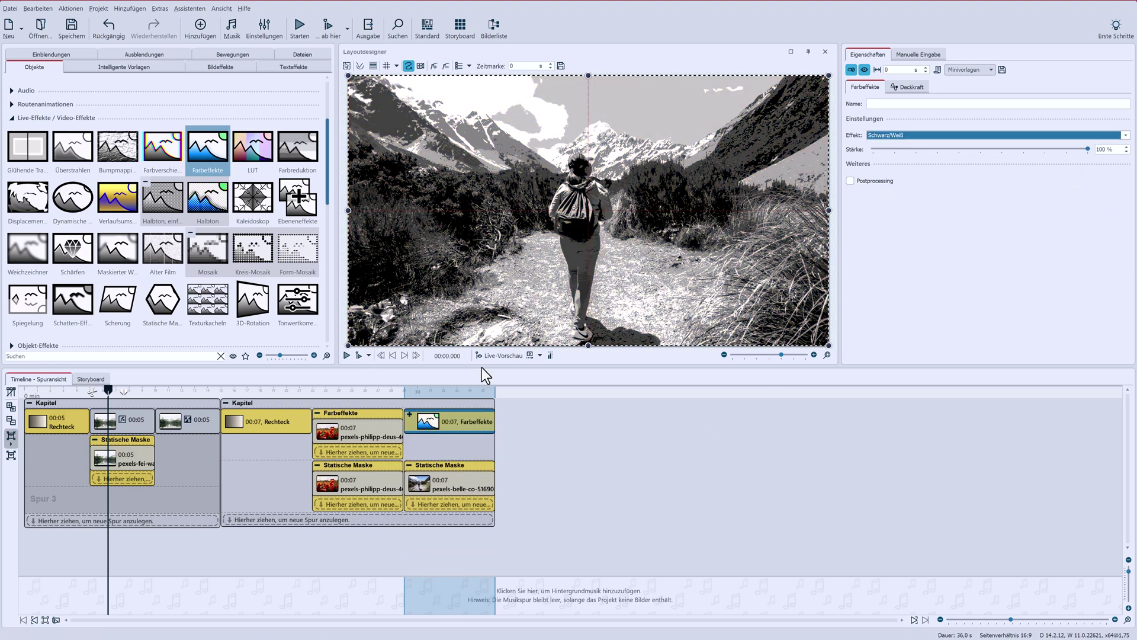
pyautogui.click(443, 463)
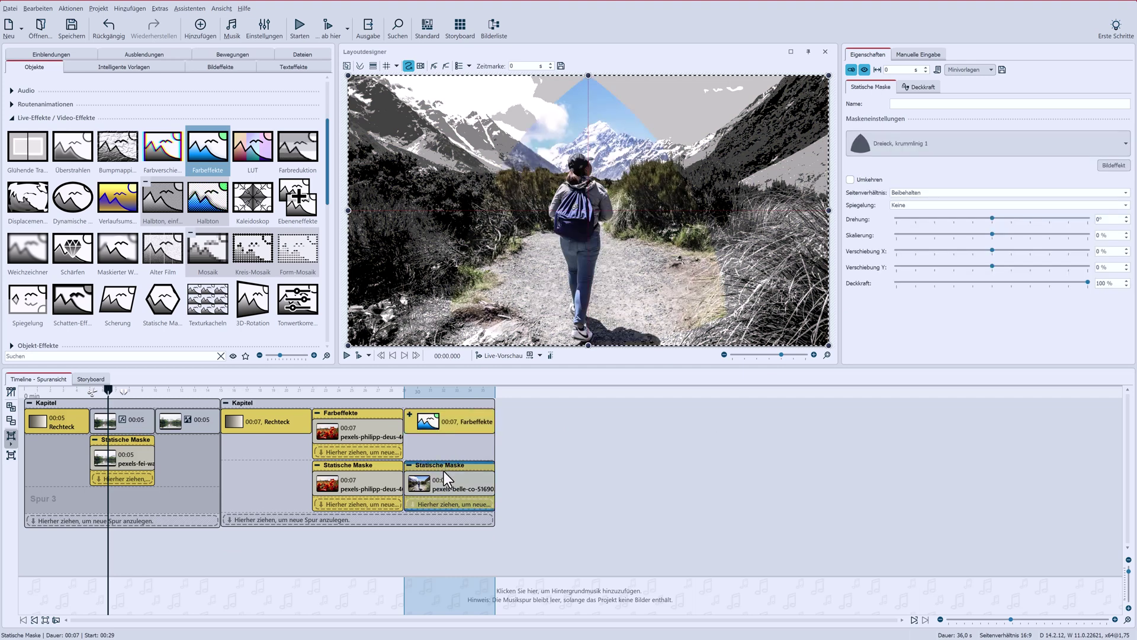
# Try a Zoom & Kameraschwenk on the masked hiker picture with a second, slightly smaller centred camera frame at 7 s
pyautogui.click(442, 488)
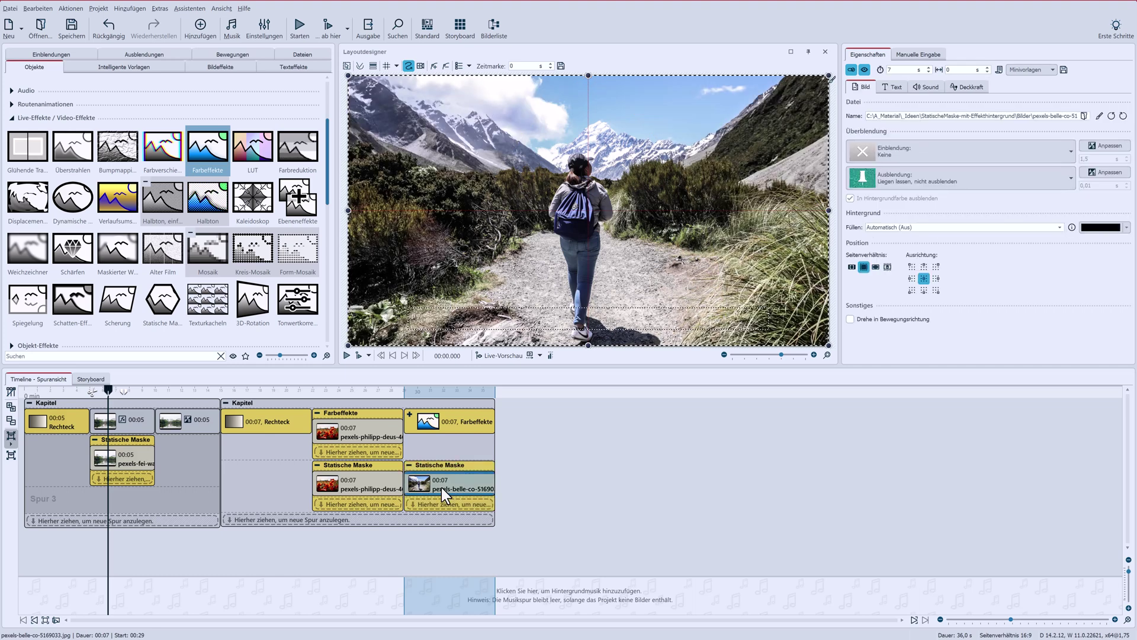
pyautogui.click(422, 66)
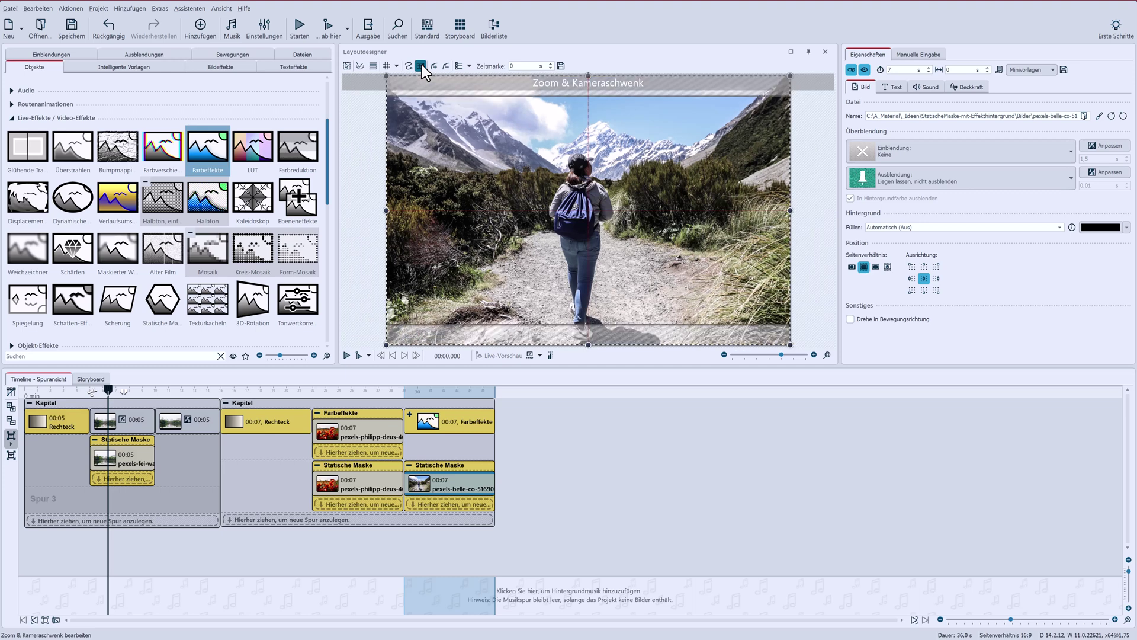
pyautogui.click(432, 65)
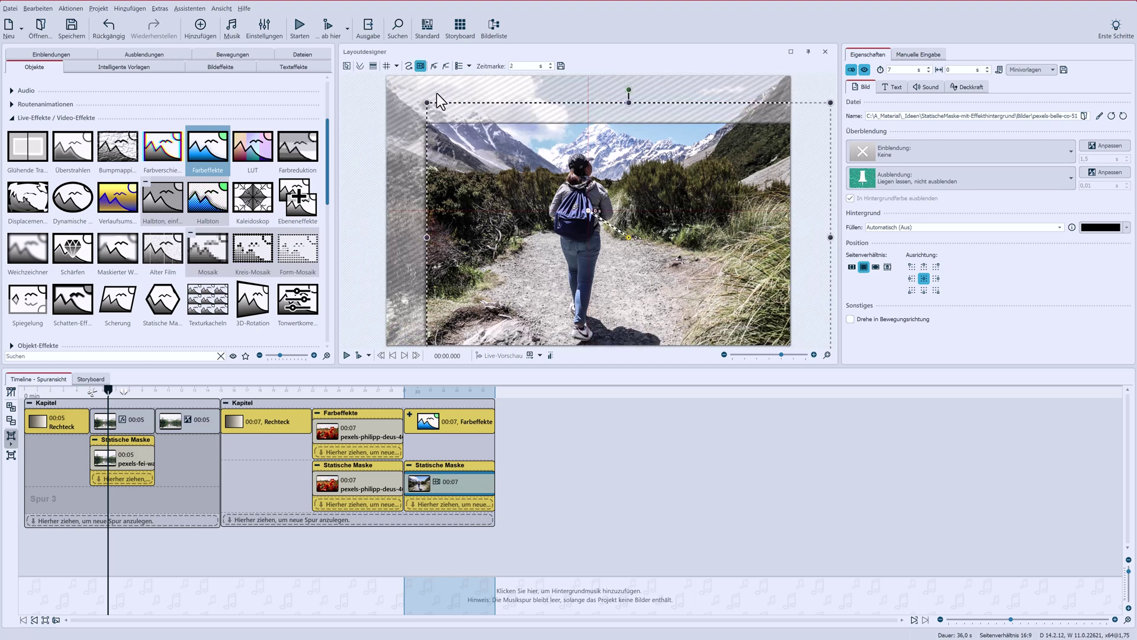
pyautogui.moveTo(426, 104); pyautogui.dragTo(450, 126)
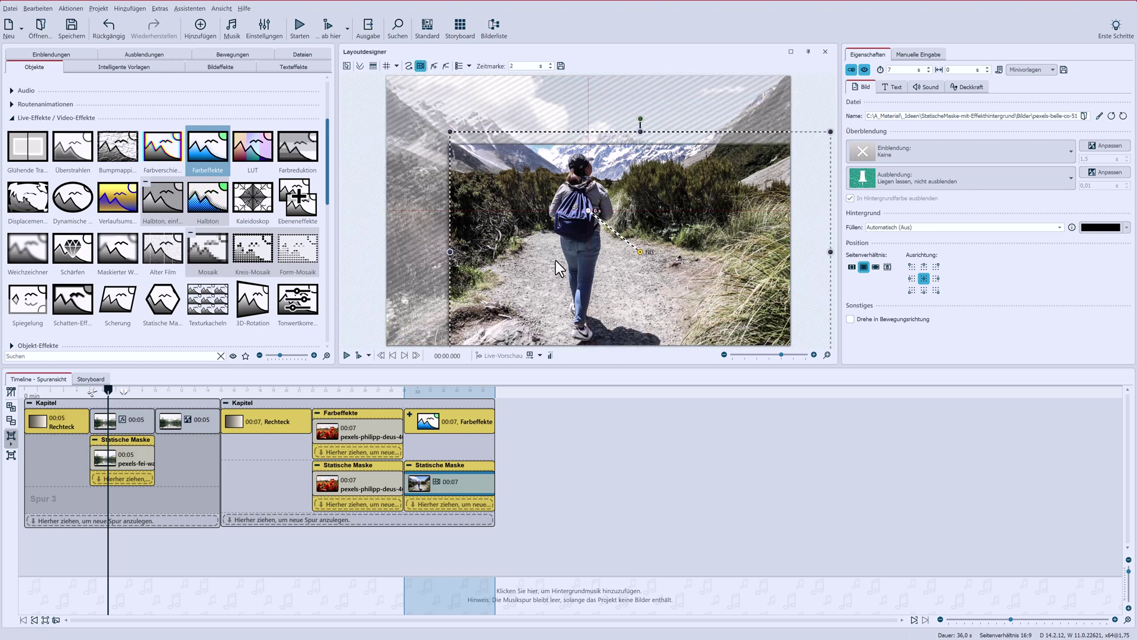
pyautogui.moveTo(556, 261); pyautogui.dragTo(504, 222)
pyautogui.doubleClick(514, 66)
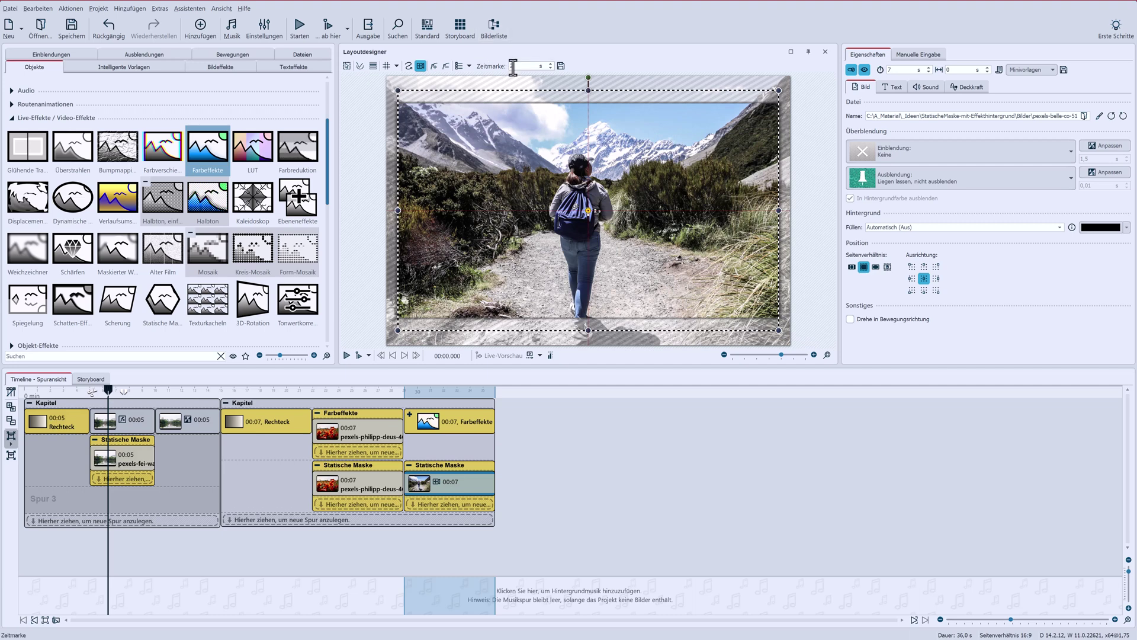
pyautogui.write('7')
pyautogui.click(404, 390)
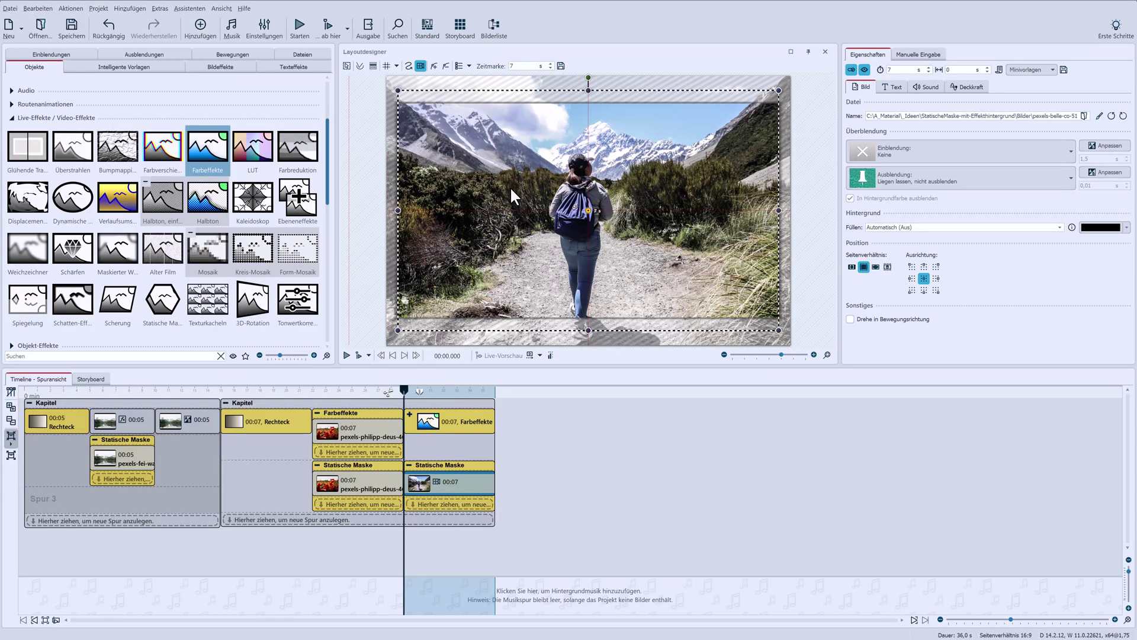
# Delete the second camera frame from the masked hiker picture and return to editing the Bewegungspfad
pyautogui.click(443, 66)
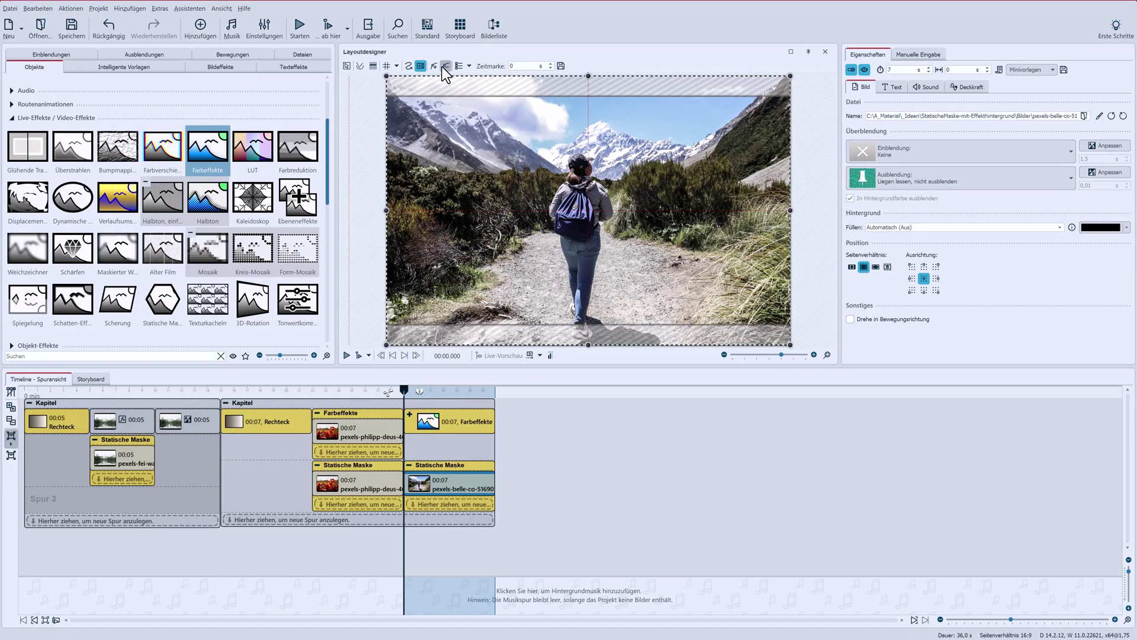
pyautogui.click(409, 66)
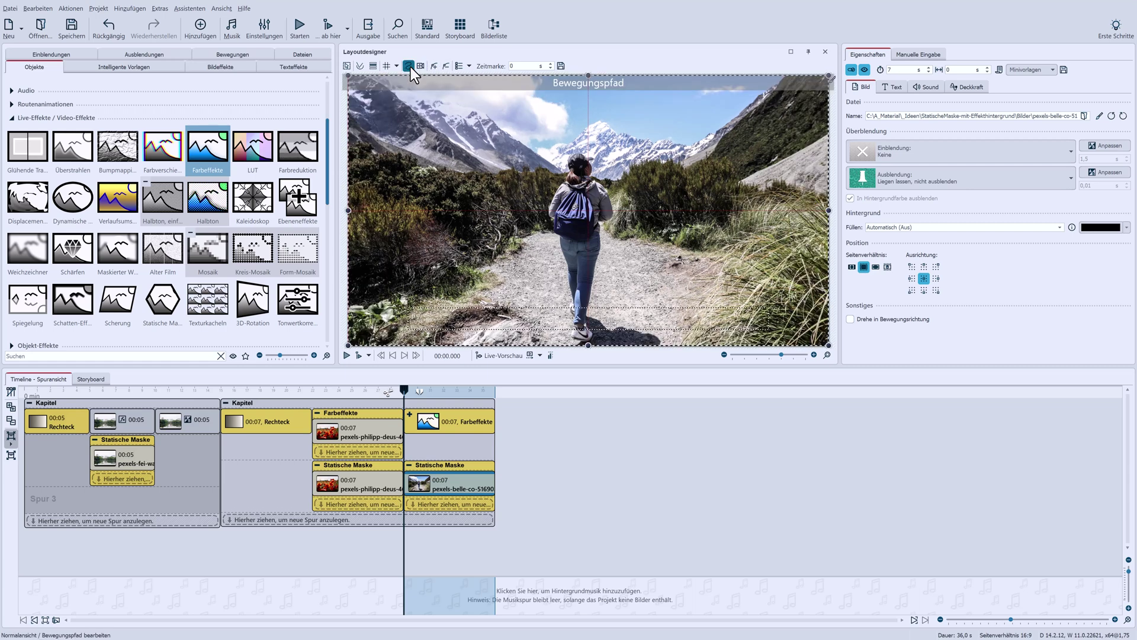
# Add a second movement mark to the hiker picture's Statische Maske and centre it at X 50 % and Y 50 %
pyautogui.click(452, 468)
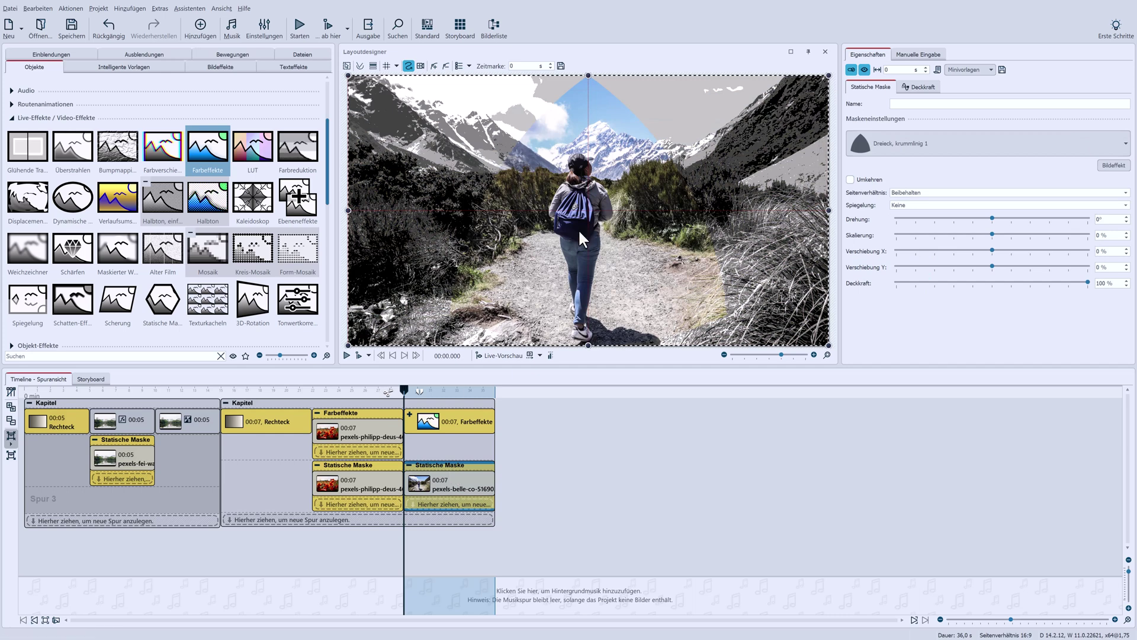
pyautogui.click(915, 53)
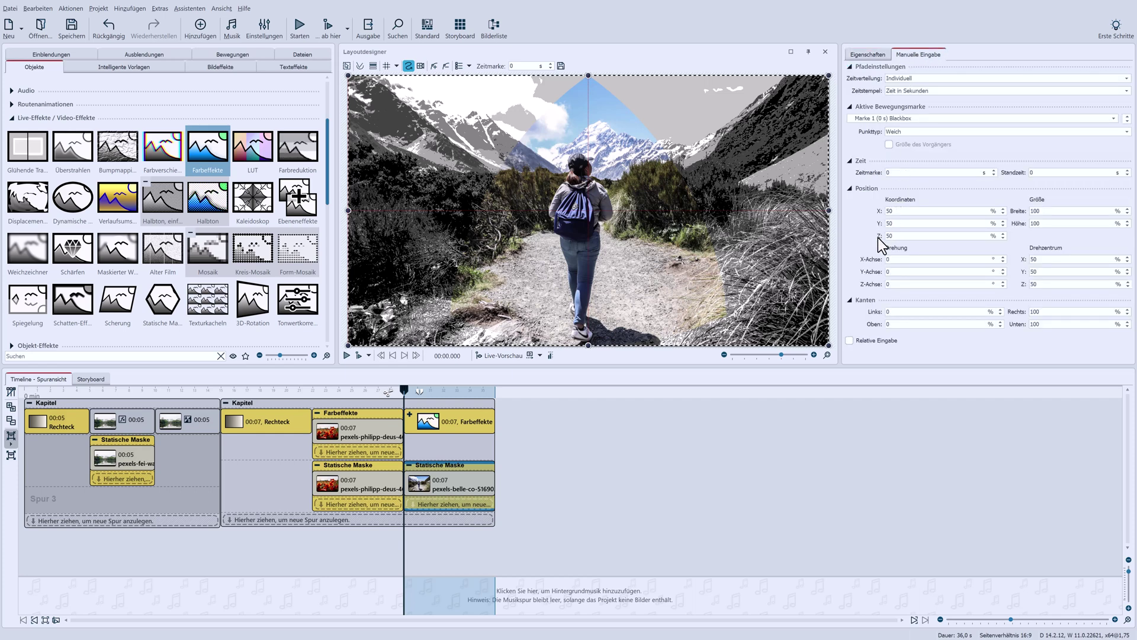
pyautogui.click(434, 66)
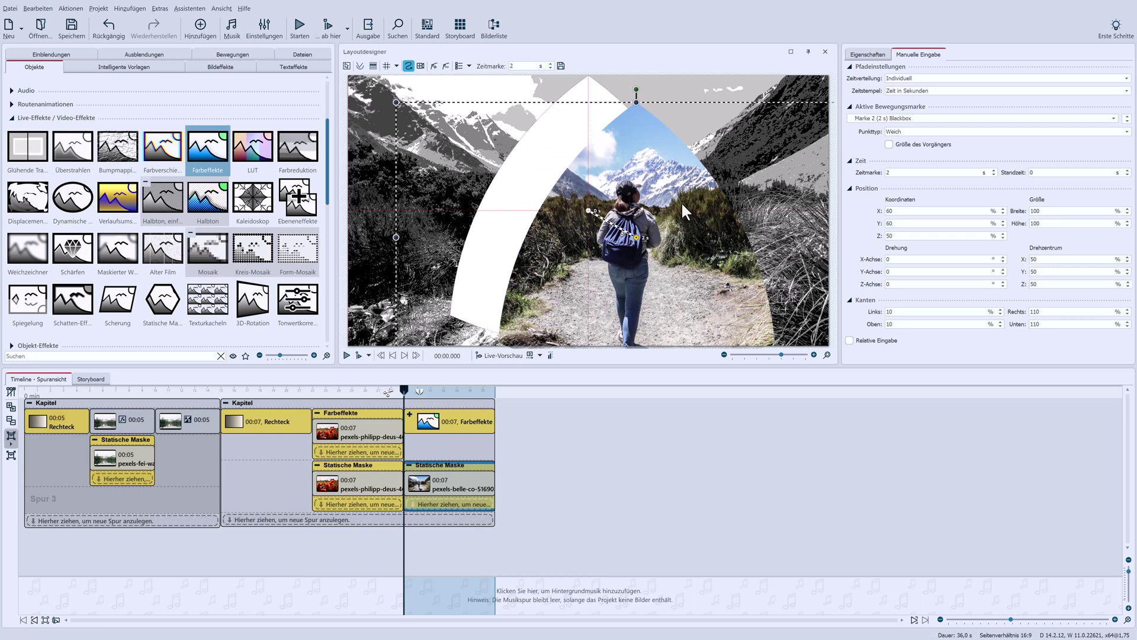
pyautogui.moveTo(638, 237); pyautogui.dragTo(588, 210)
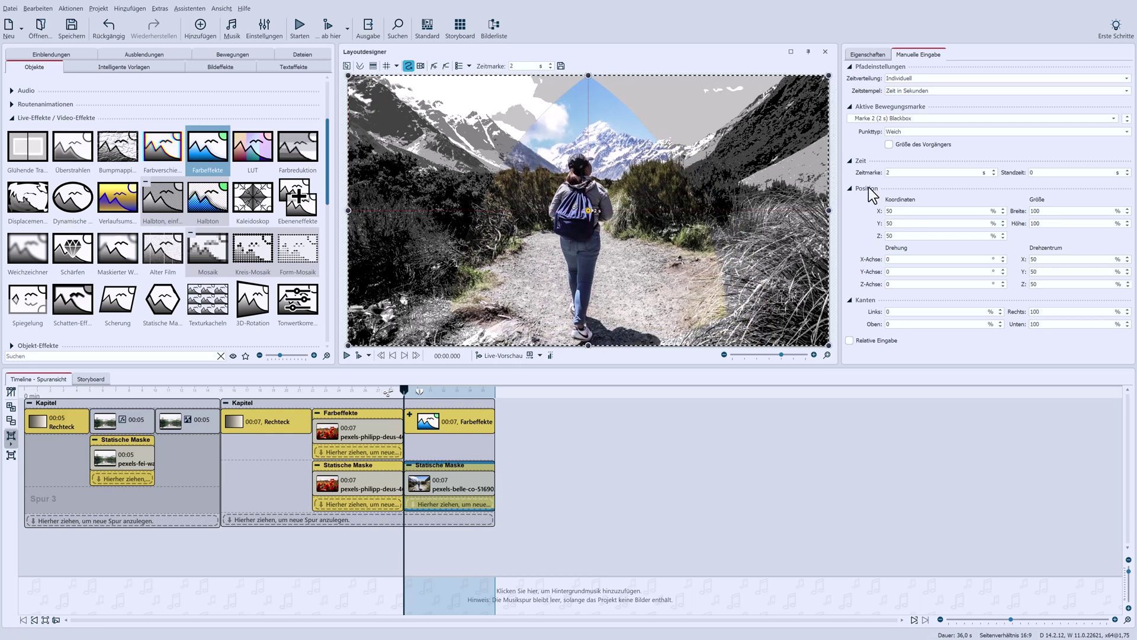
# Set the second mark's Z coordinate to 35 % and its Zeitmarke to 7 s, and play back the sequence from there
pyautogui.doubleClick(901, 236)
pyautogui.write('35')
pyautogui.press('Return')
pyautogui.doubleClick(894, 174)
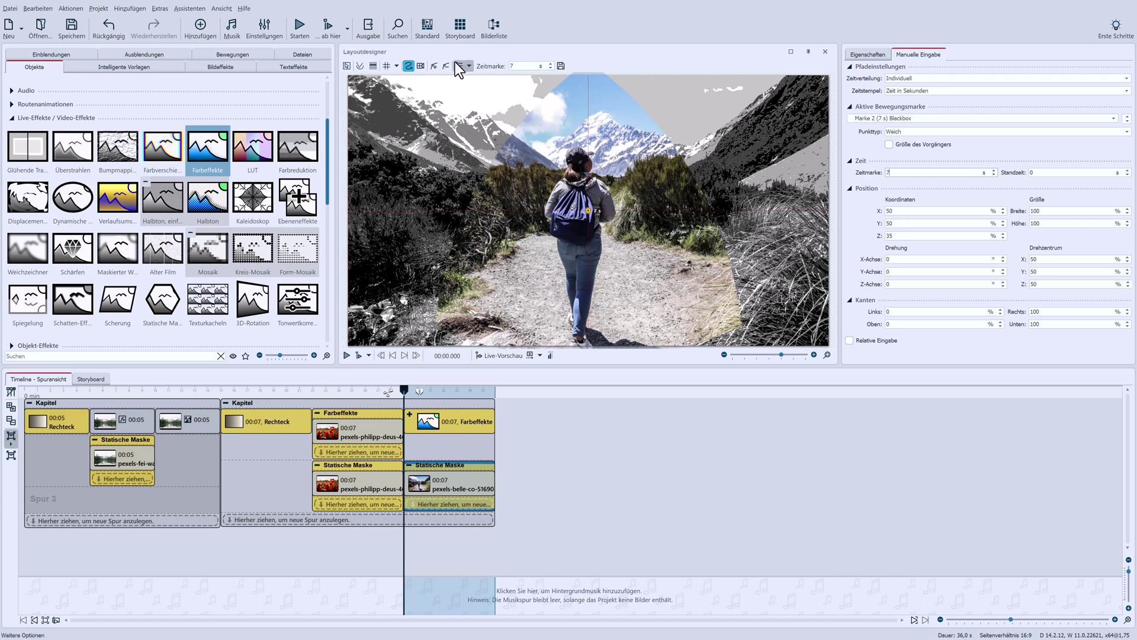
pyautogui.click(324, 34)
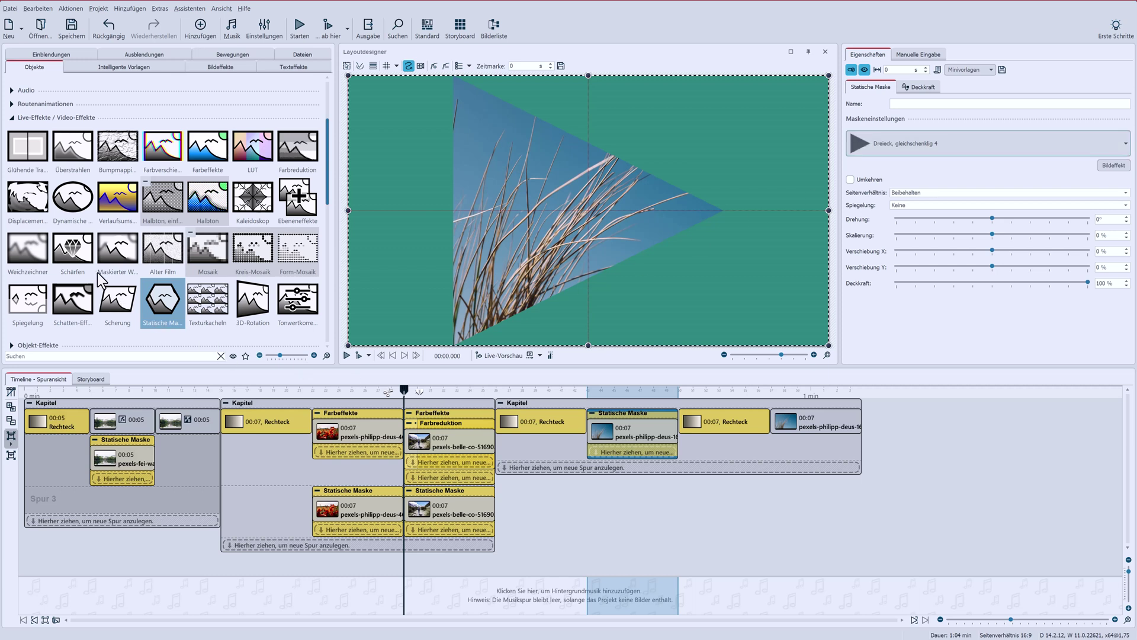
# Add a Dynamische Maske at the end of the last chapter, with the unmasked grass picture as Inhalt and a Dreieck as Maske
pyautogui.moveTo(71, 204)
pyautogui.mouseDown()
pyautogui.moveTo(744, 373)
pyautogui.moveTo(791, 408)
pyautogui.moveTo(856, 424)
pyautogui.mouseUp()
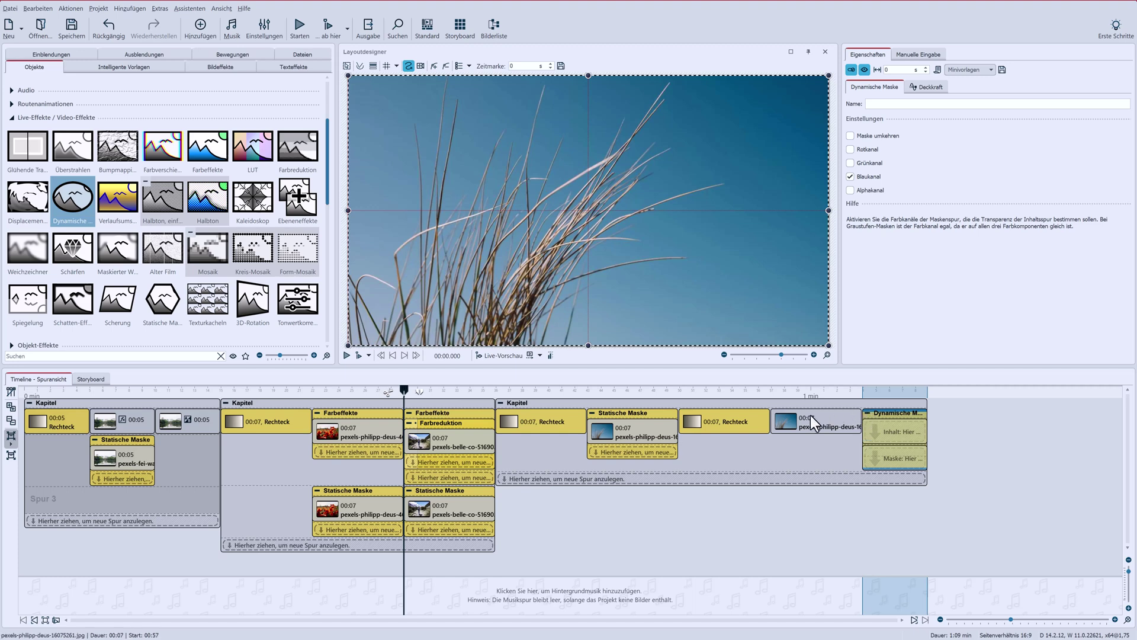
pyautogui.moveTo(802, 418); pyautogui.dragTo(887, 431)
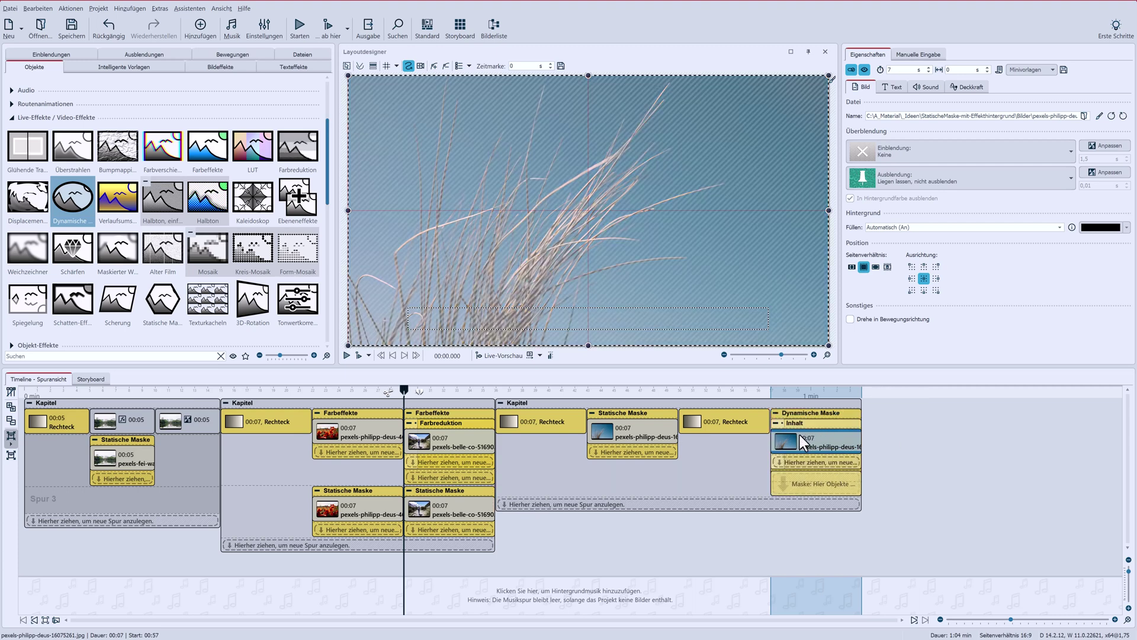
pyautogui.moveTo(326, 183); pyautogui.dragTo(311, 328)
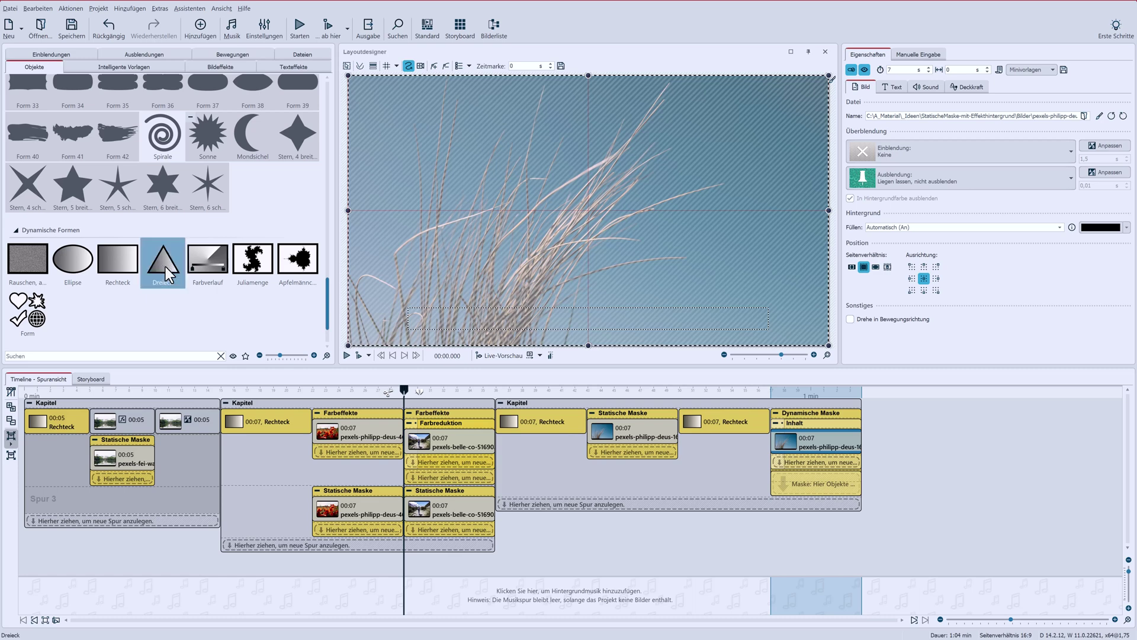
pyautogui.moveTo(797, 467); pyautogui.dragTo(806, 481)
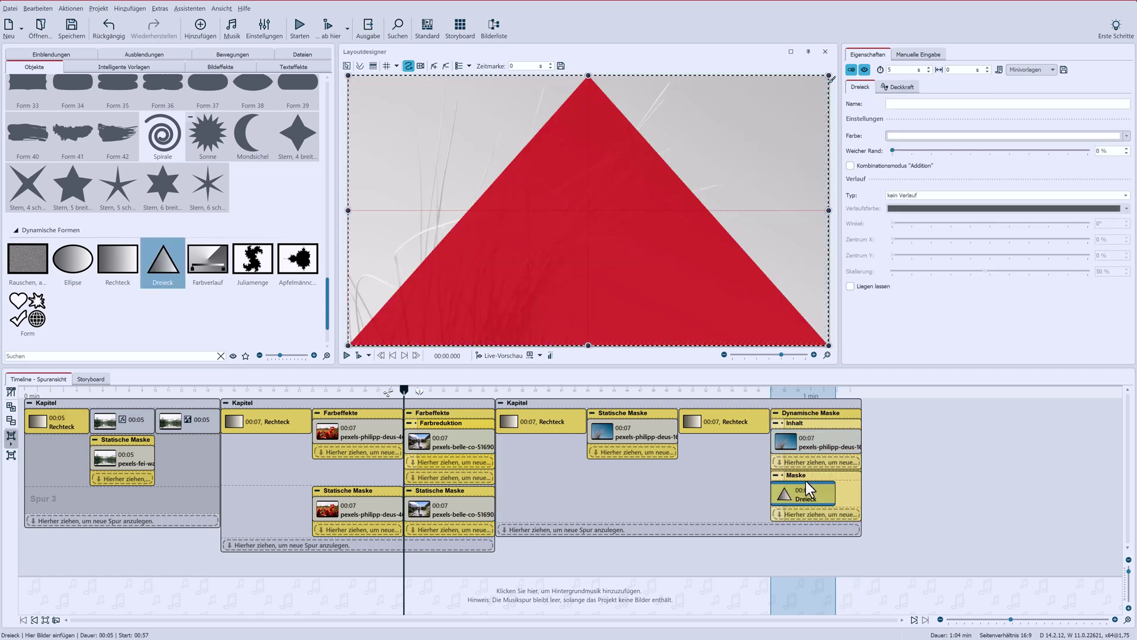
# Set the duration of the Dreieck in the Dynamische Maske to 7 s
pyautogui.doubleClick(890, 70)
pyautogui.write('7')
pyautogui.press('Return')
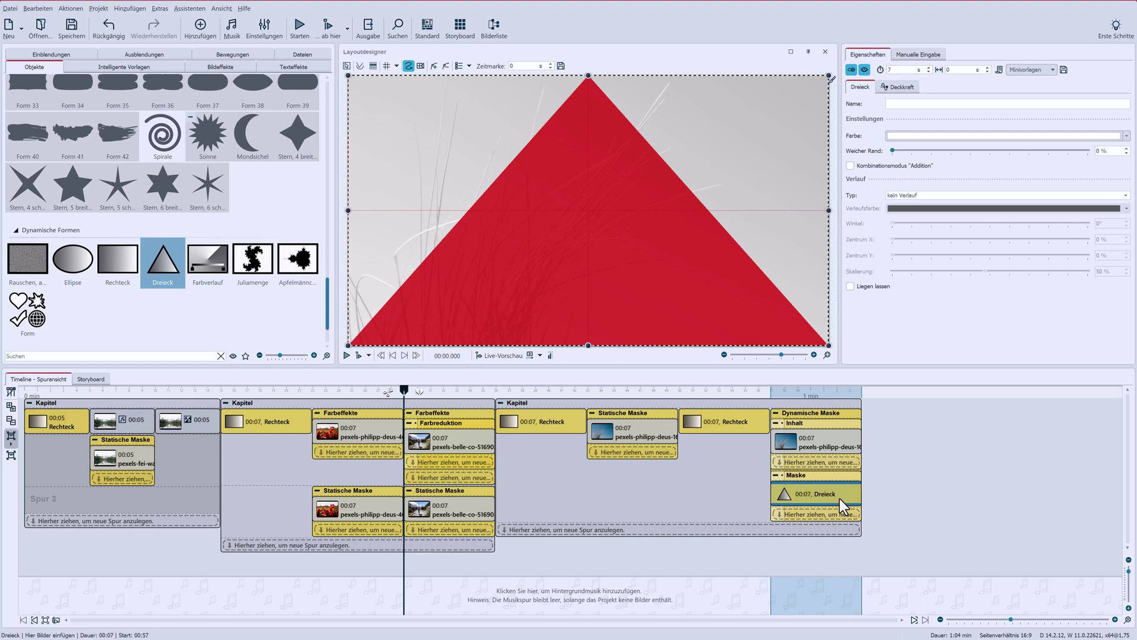
# Narrow the Dreieck to about two thirds of the image width, keeping its left edge, and rotate it clockwise by about 45°
pyautogui.moveTo(828, 210); pyautogui.dragTo(679, 218)
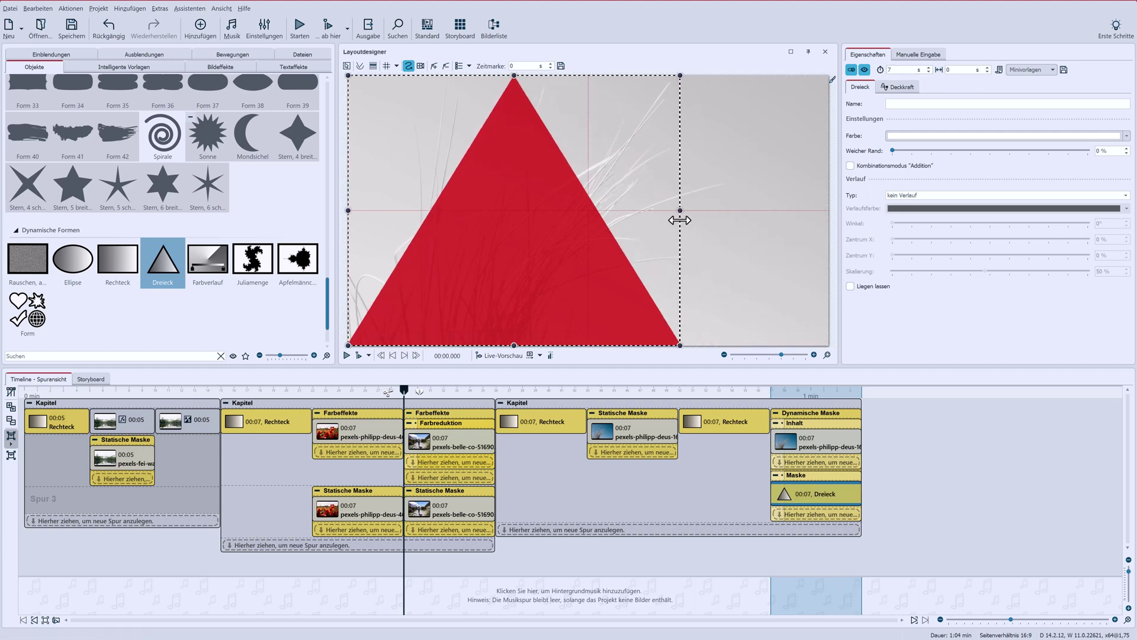
pyautogui.click(724, 354)
pyautogui.click(724, 354)
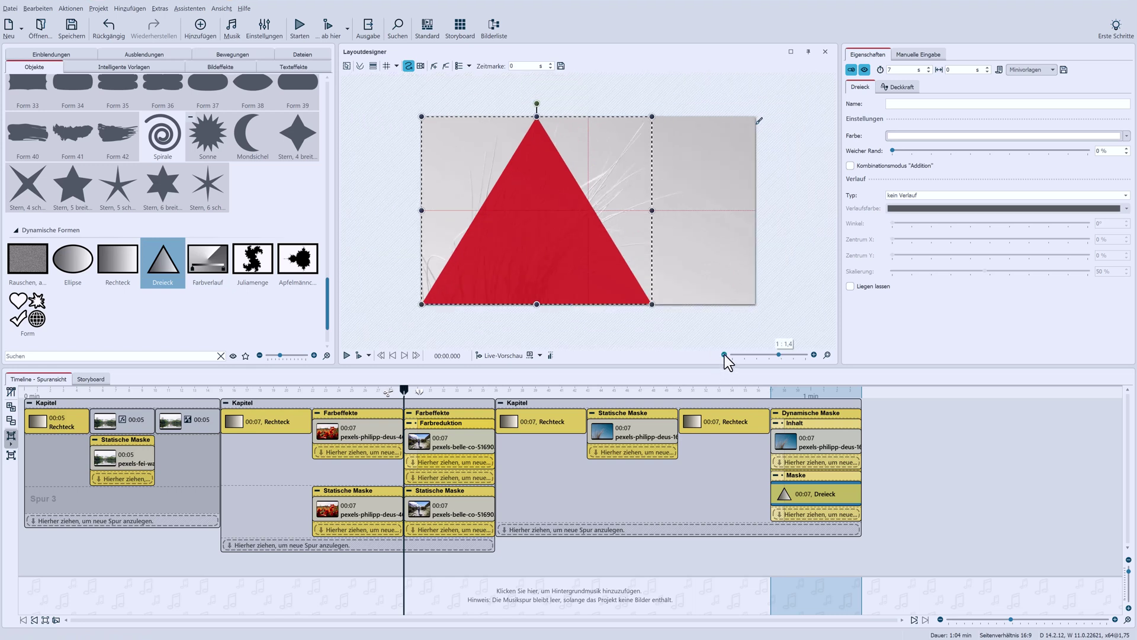
pyautogui.moveTo(539, 103); pyautogui.dragTo(605, 159)
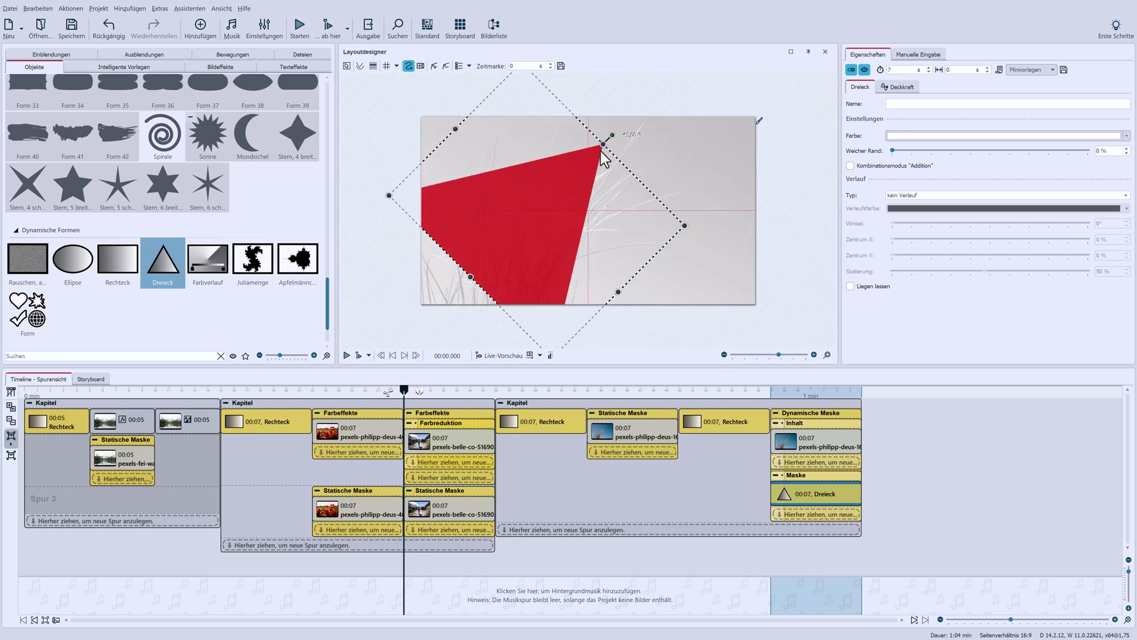
# Add a second movement mark at 7 s to the Dreieck, rotated to about 75° and shifted slightly up and right of the first
pyautogui.click(435, 69)
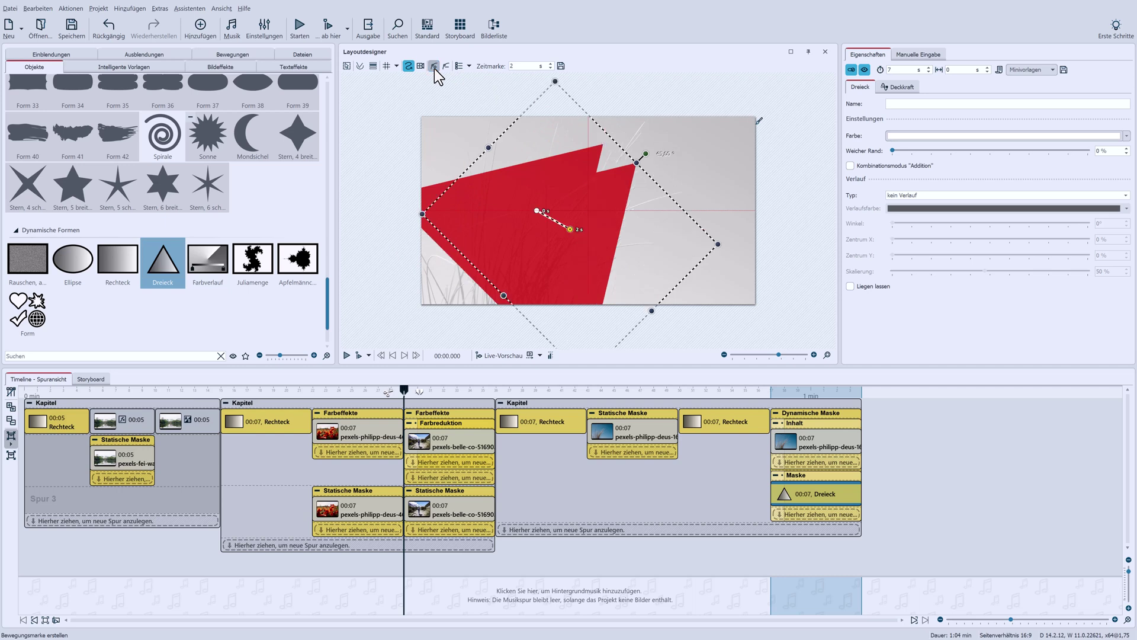
pyautogui.moveTo(641, 141); pyautogui.dragTo(672, 199)
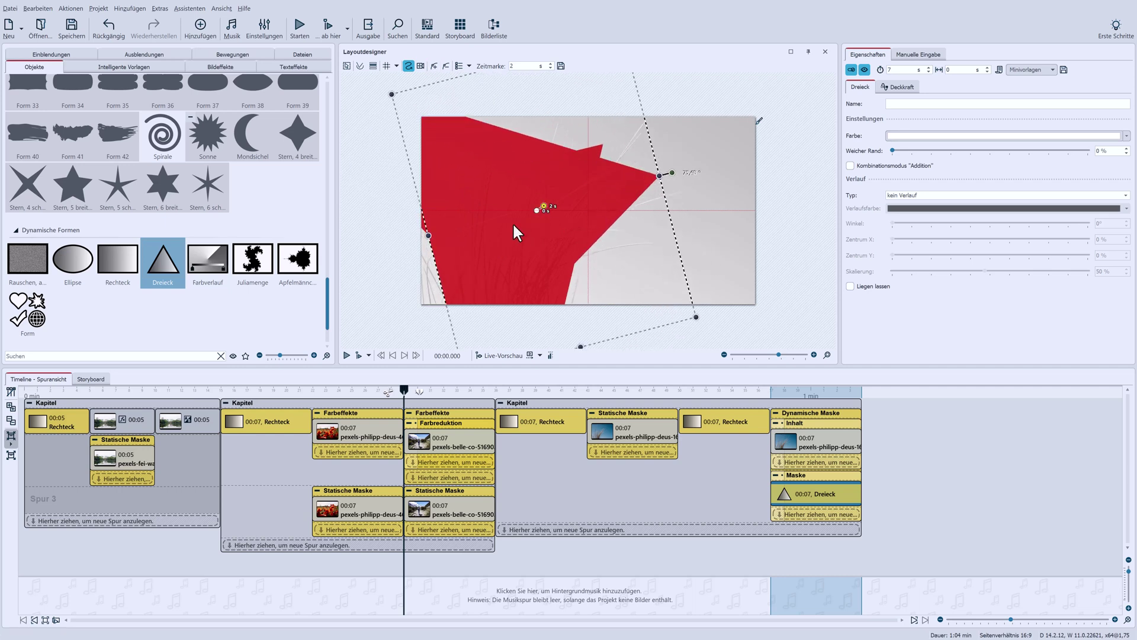
pyautogui.doubleClick(512, 66)
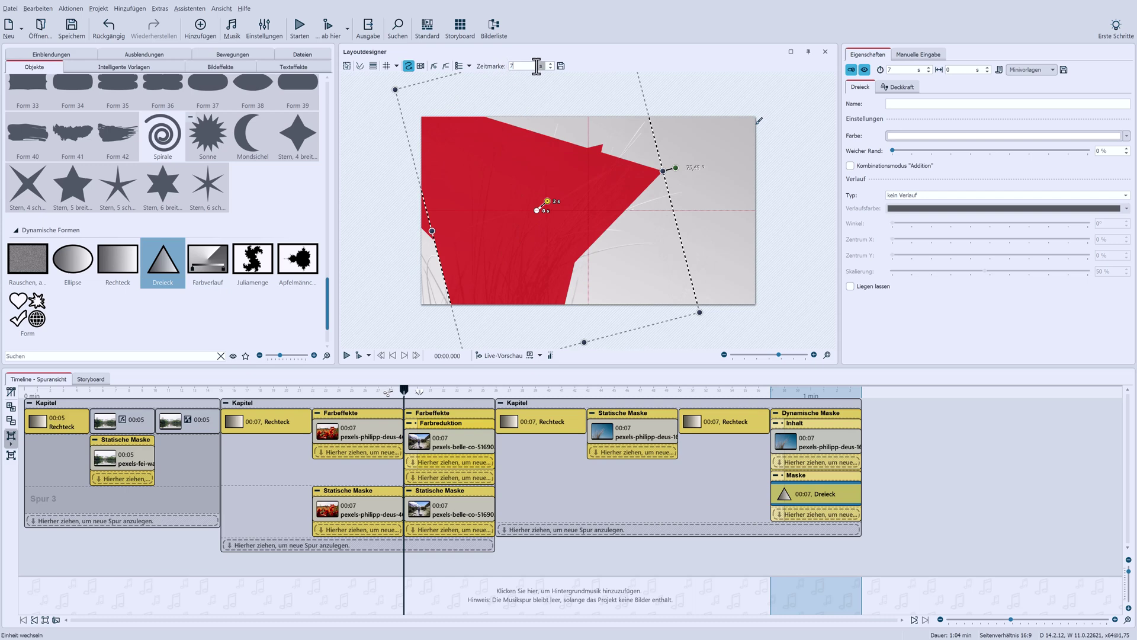
pyautogui.write('73')
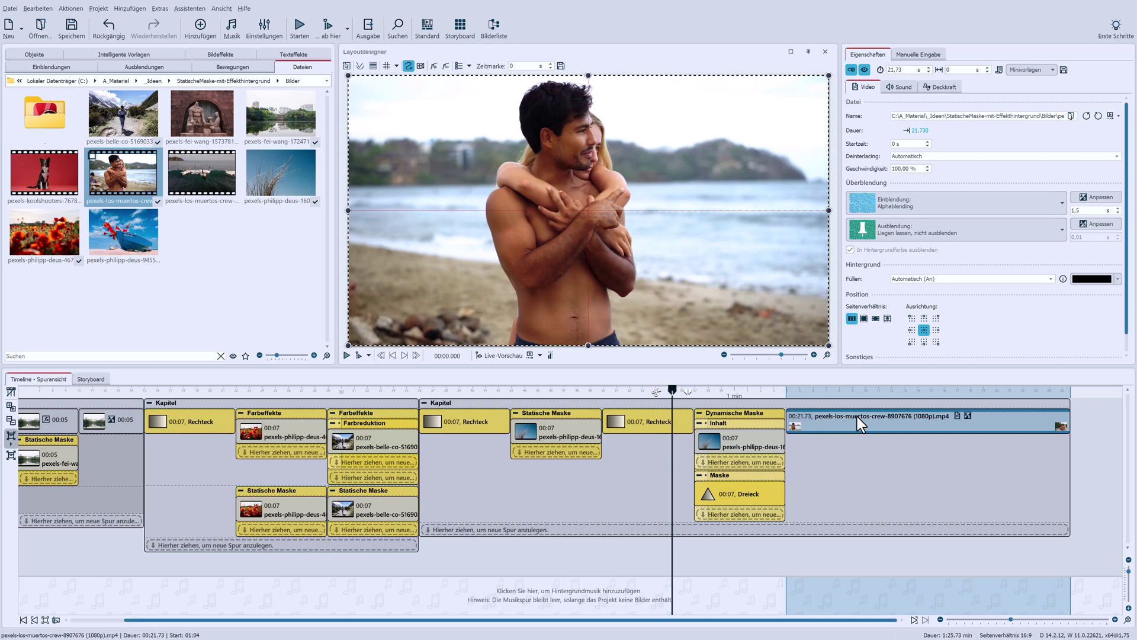
# Examine the movement in the beach couple video by scrubbing through it with Live-Vorschau, and switch the preview off again
pyautogui.click(813, 390)
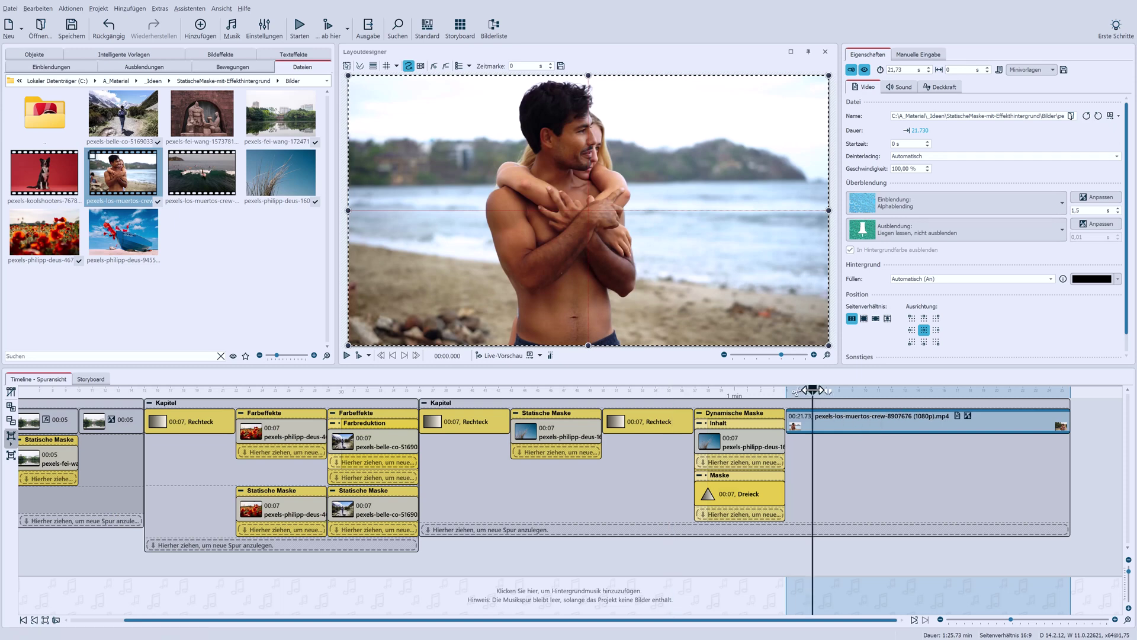
pyautogui.click(486, 355)
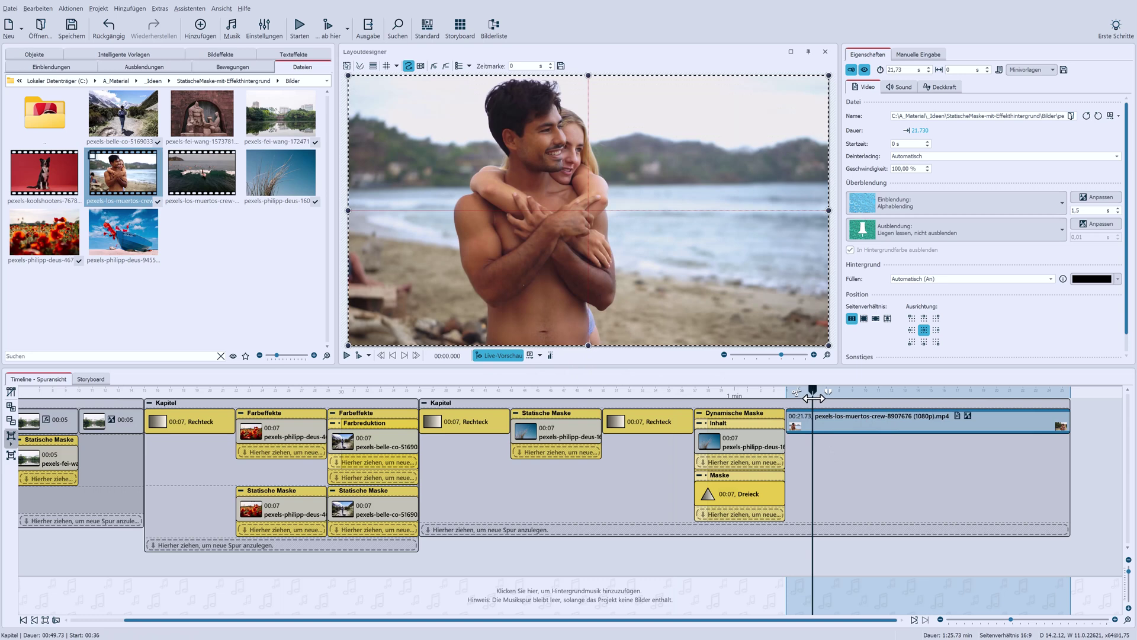
pyautogui.moveTo(813, 398); pyautogui.dragTo(932, 407)
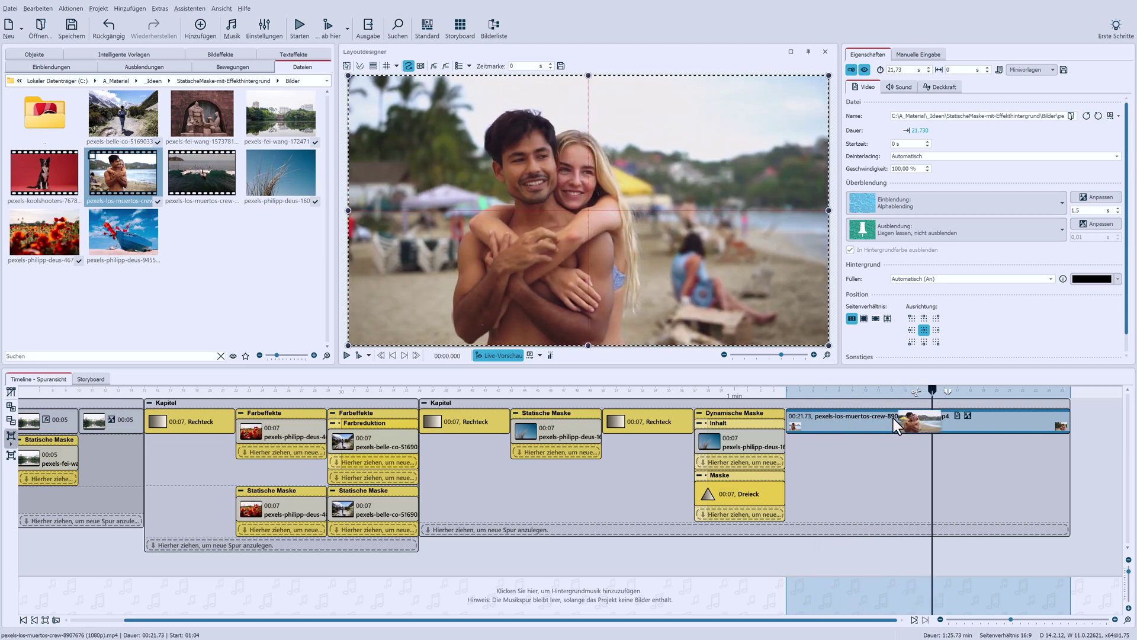
pyautogui.click(503, 355)
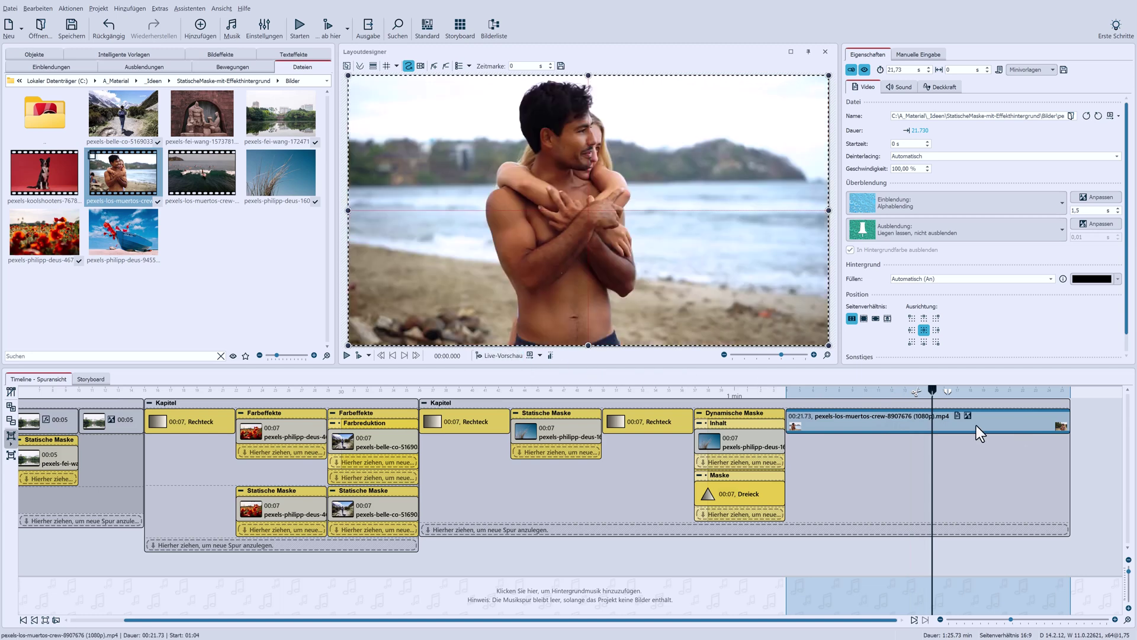
# Place a copy of the beach couple video on a new track below at the same start time and enclose the original in a LUT object
pyautogui.moveTo(969, 422)
pyautogui.mouseDown()
pyautogui.moveTo(841, 527)
pyautogui.moveTo(886, 529)
pyautogui.moveTo(827, 534)
pyautogui.mouseUp()
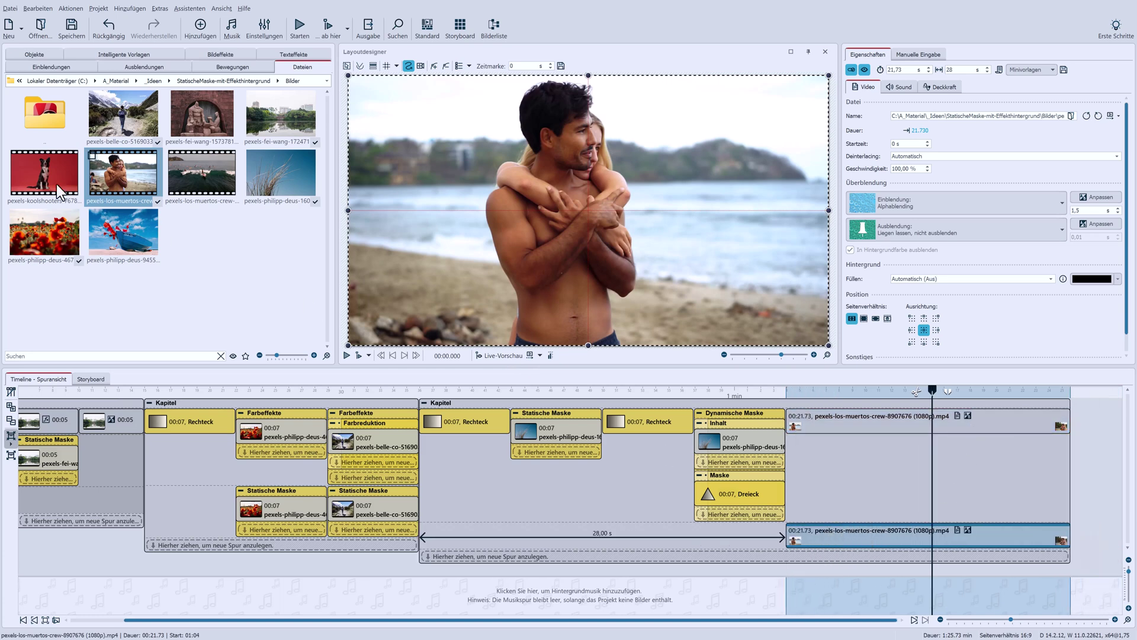
pyautogui.click(30, 56)
pyautogui.moveTo(326, 303); pyautogui.dragTo(864, 424)
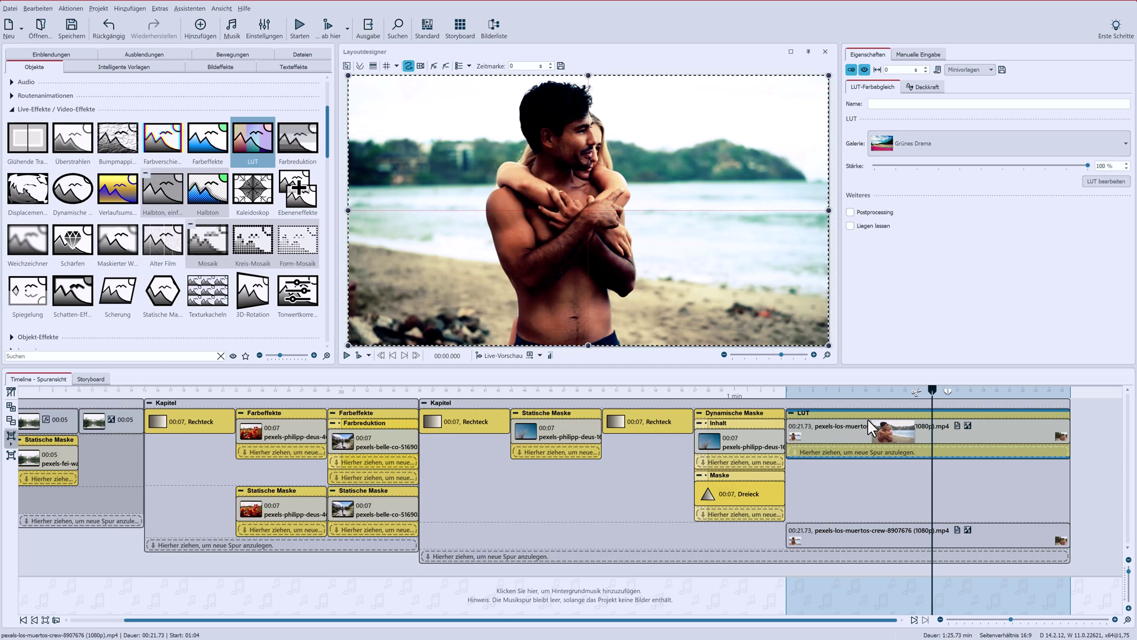
# Set the LUT object's gallery look to Farbreduktion, Mitteltöne
pyautogui.click(943, 142)
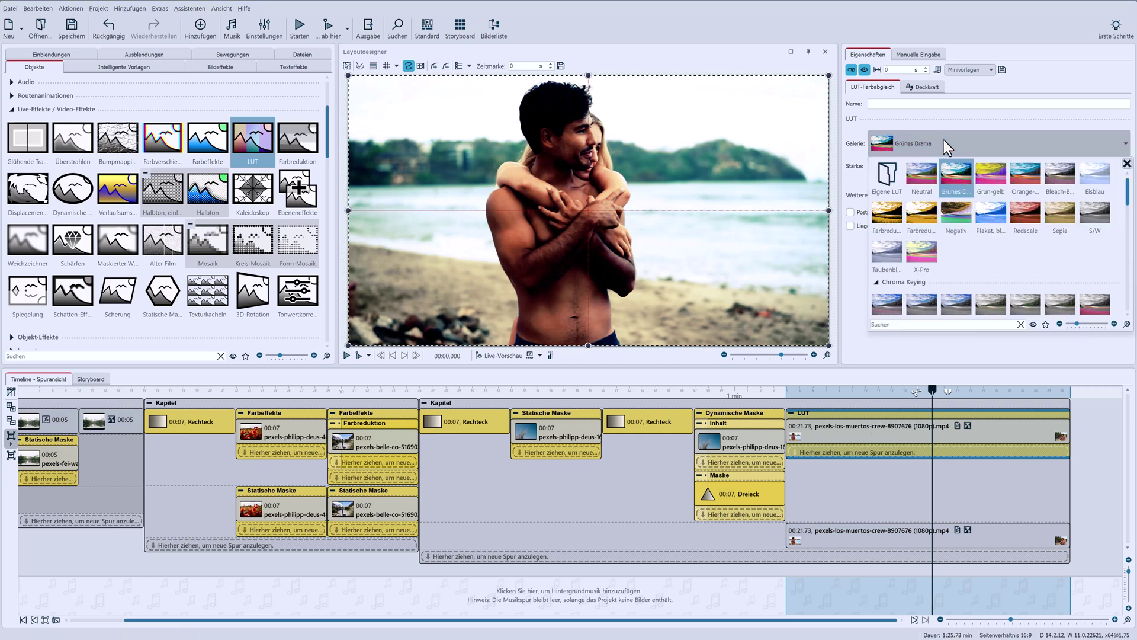
pyautogui.click(895, 217)
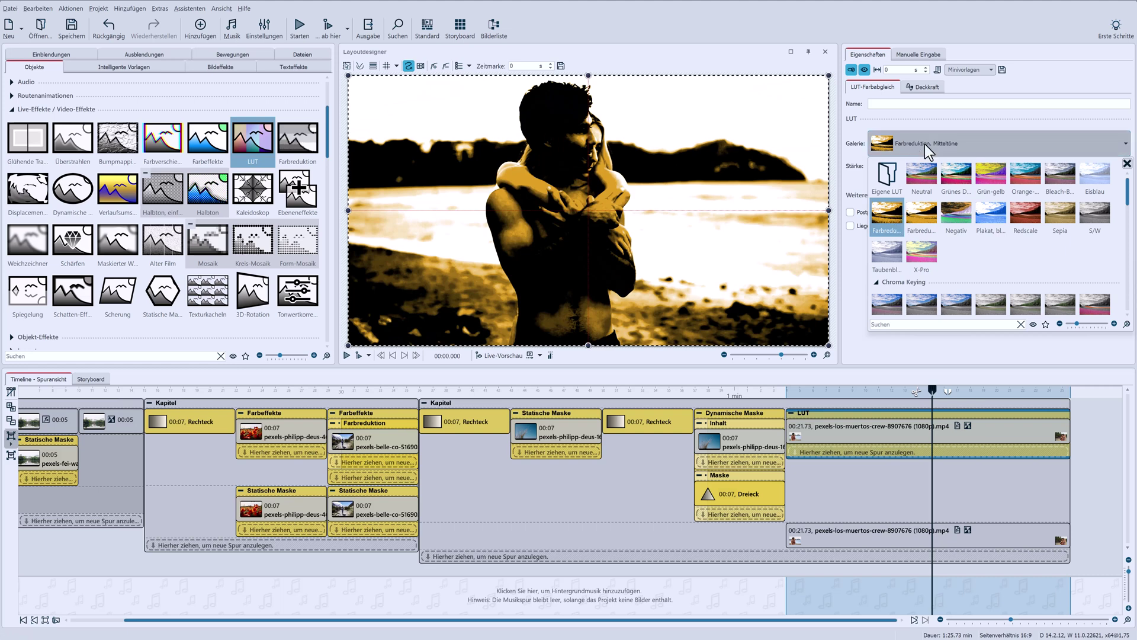
pyautogui.click(986, 139)
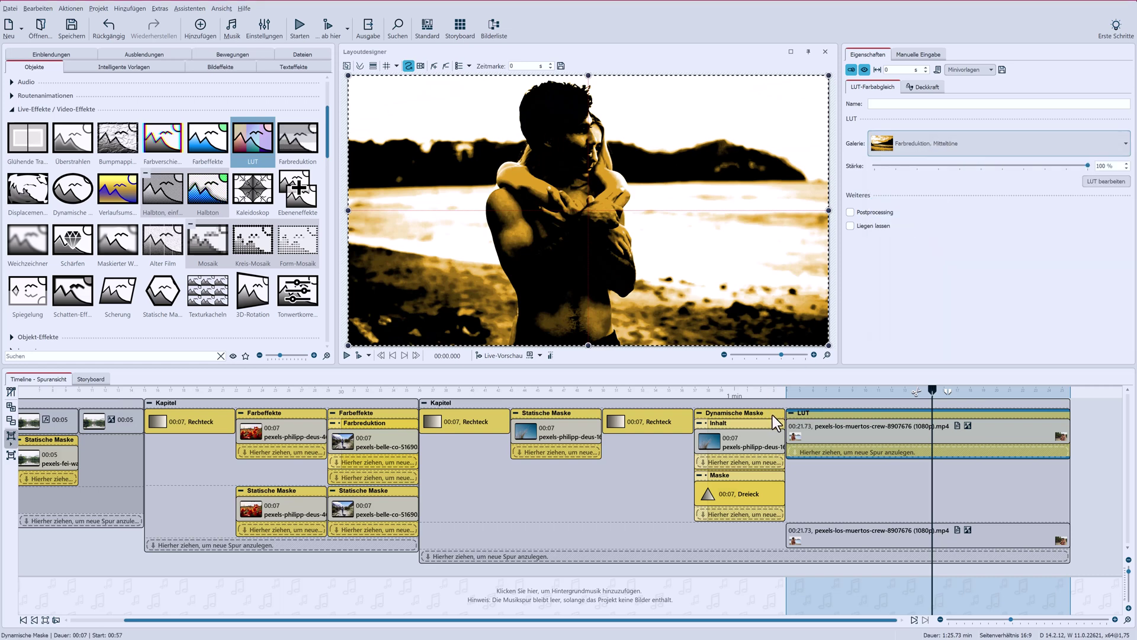
# Collapse the LUT object, enclose it in a Weichzeichner with a Stärke of about 0,875 %, and collapse the Weichzeichner
pyautogui.click(792, 412)
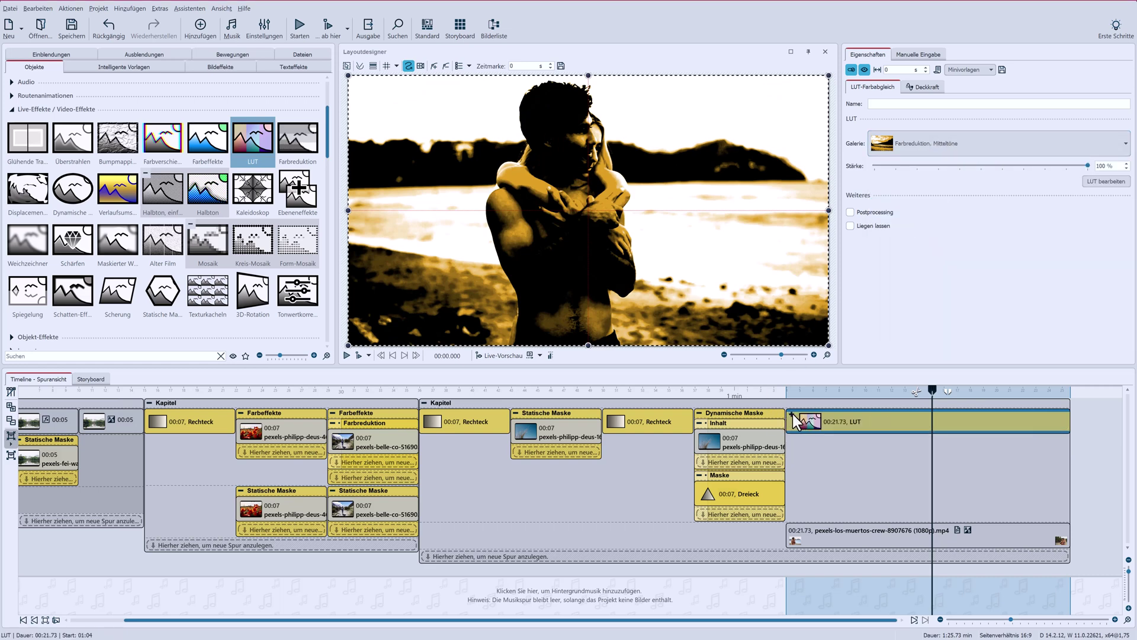
pyautogui.click(28, 243)
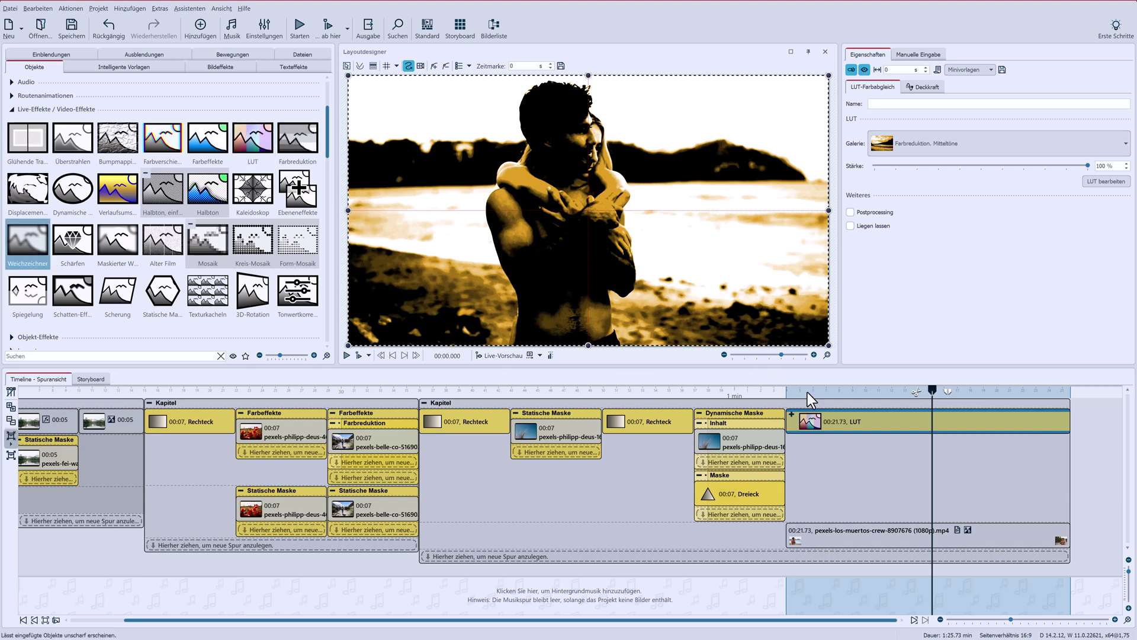
pyautogui.click(823, 417)
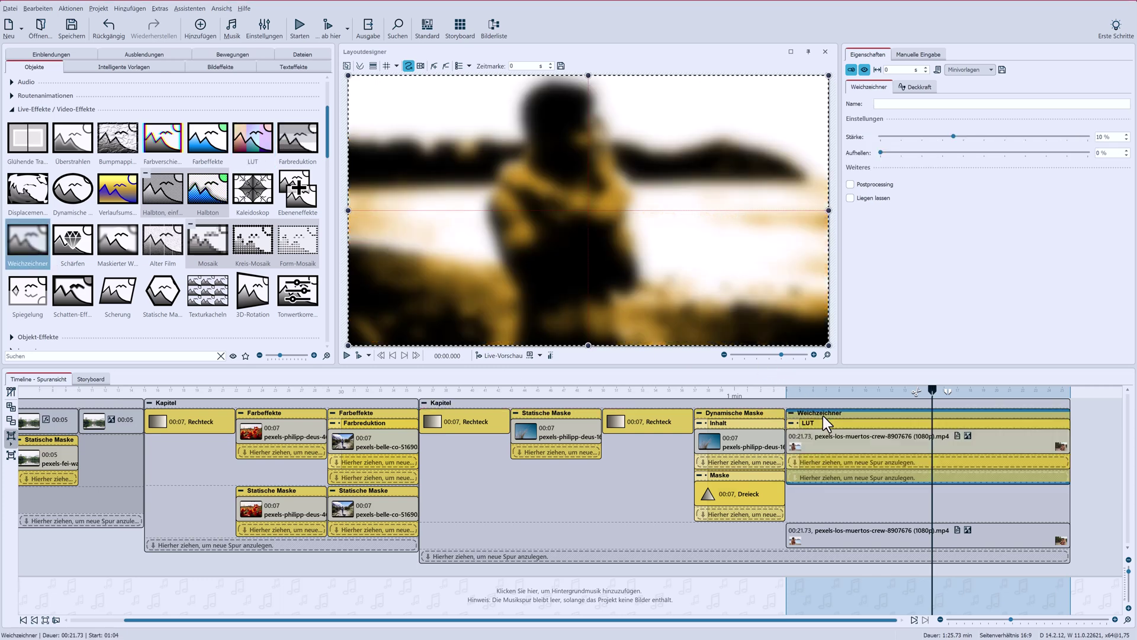
pyautogui.moveTo(946, 138); pyautogui.dragTo(905, 141)
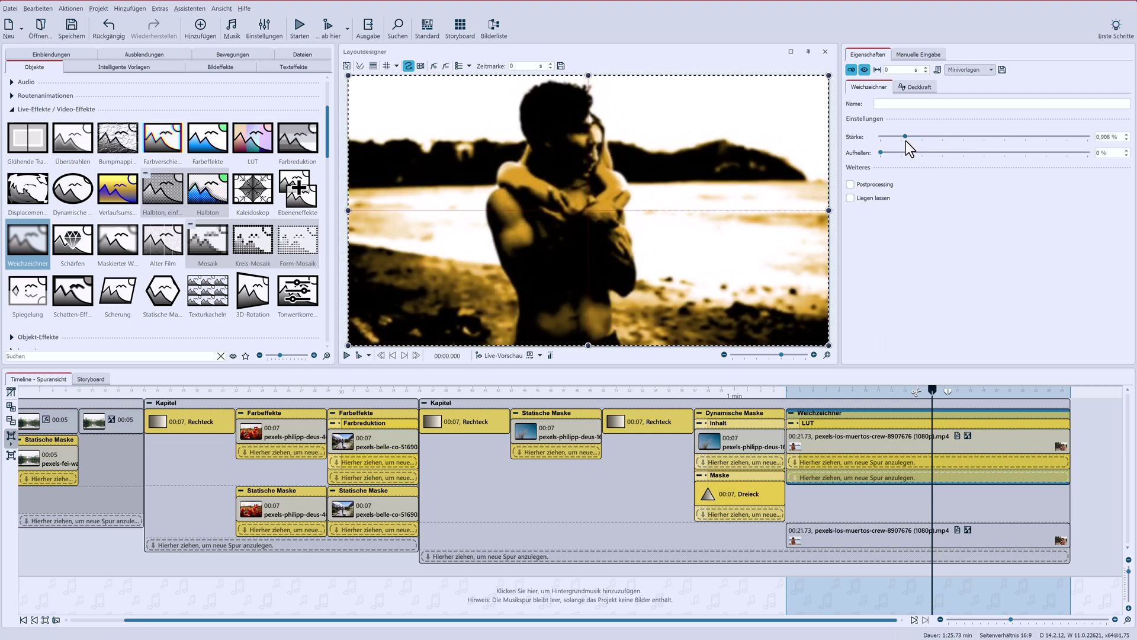
pyautogui.click(790, 411)
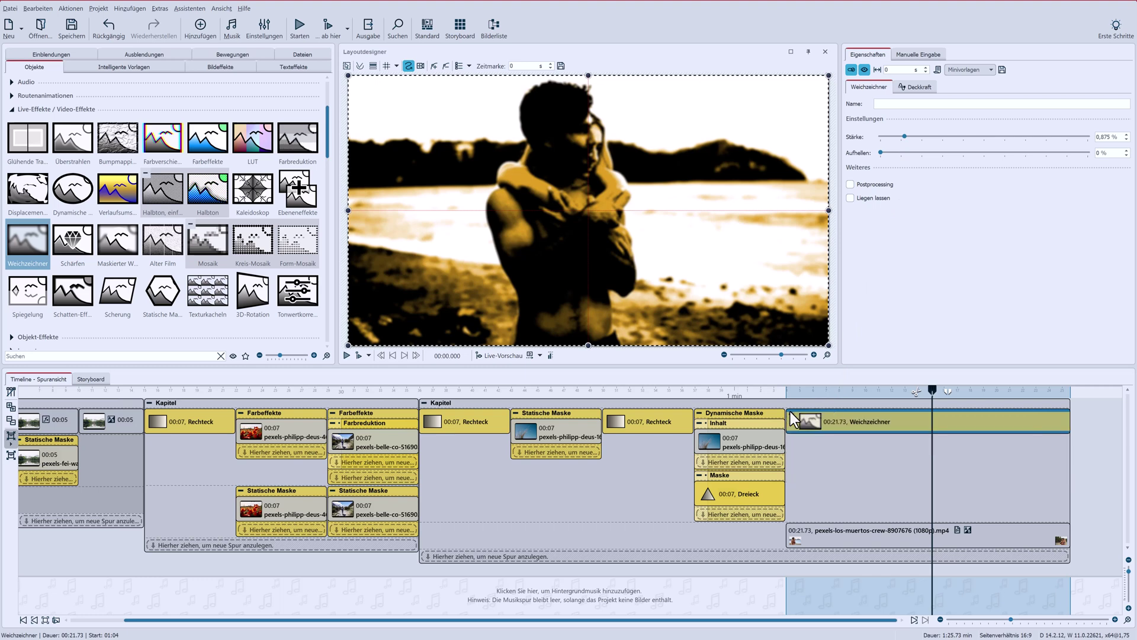
# Enclose the copied video on the lower track in a Statische Maske with the mask shape Vignette 13
pyautogui.moveTo(162, 293)
pyautogui.mouseDown()
pyautogui.moveTo(827, 460)
pyautogui.moveTo(890, 535)
pyautogui.mouseUp()
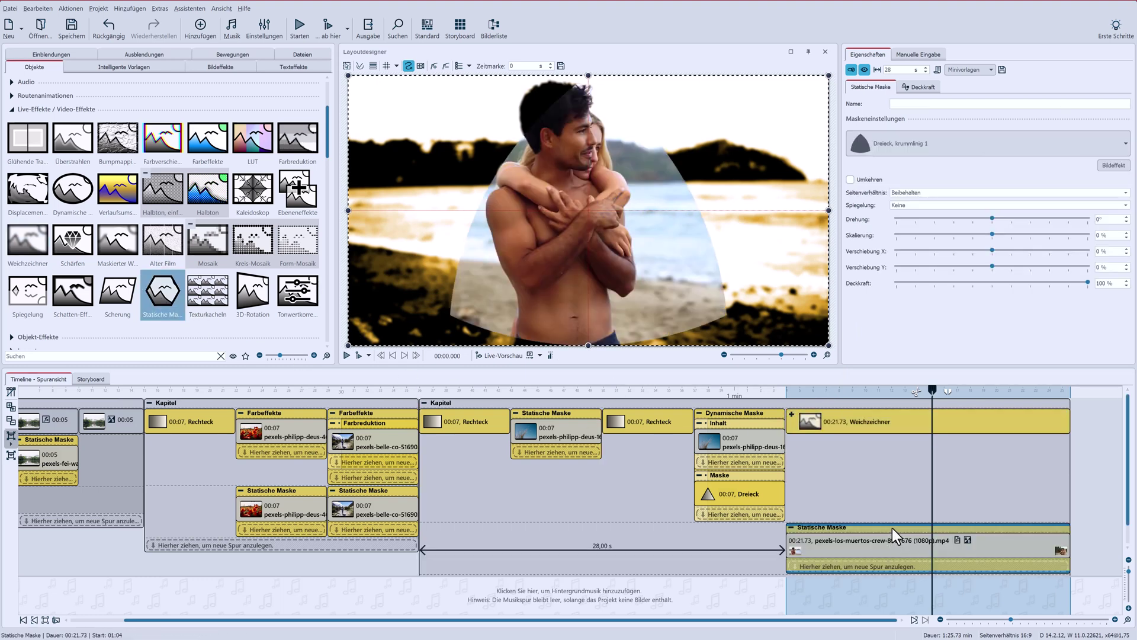
pyautogui.click(1123, 149)
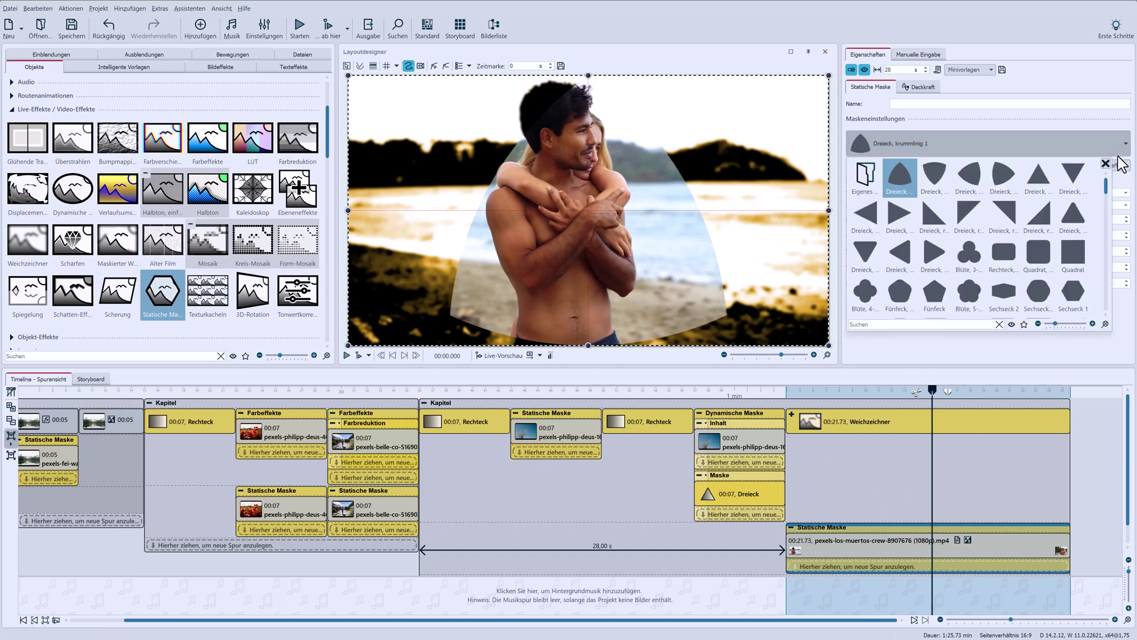
pyautogui.moveTo(1105, 186); pyautogui.dragTo(1100, 304)
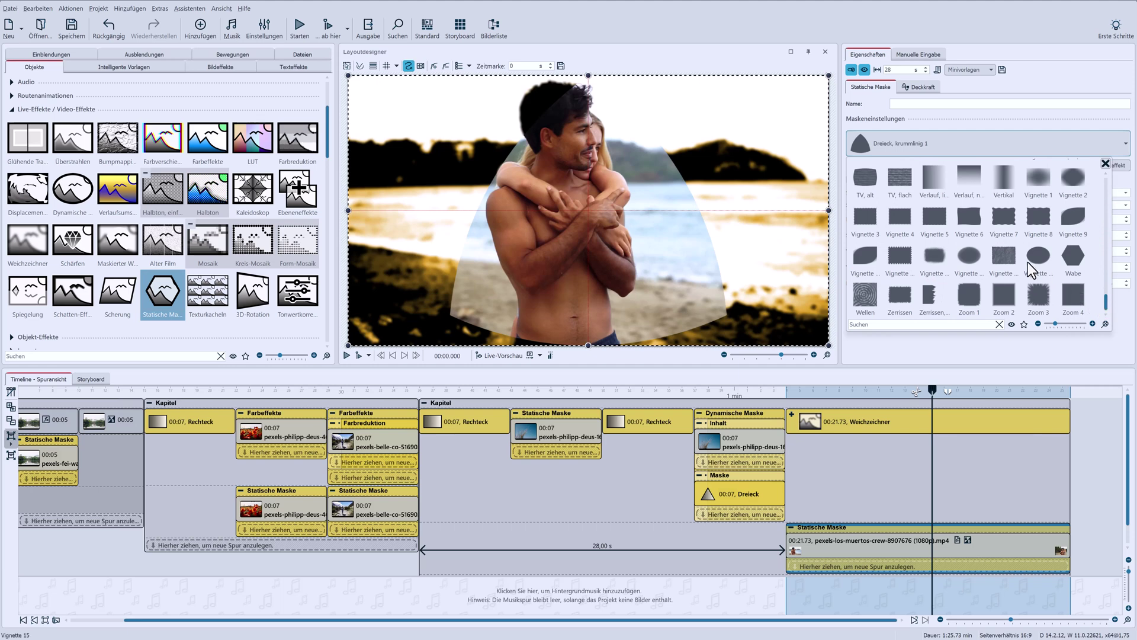
pyautogui.click(972, 259)
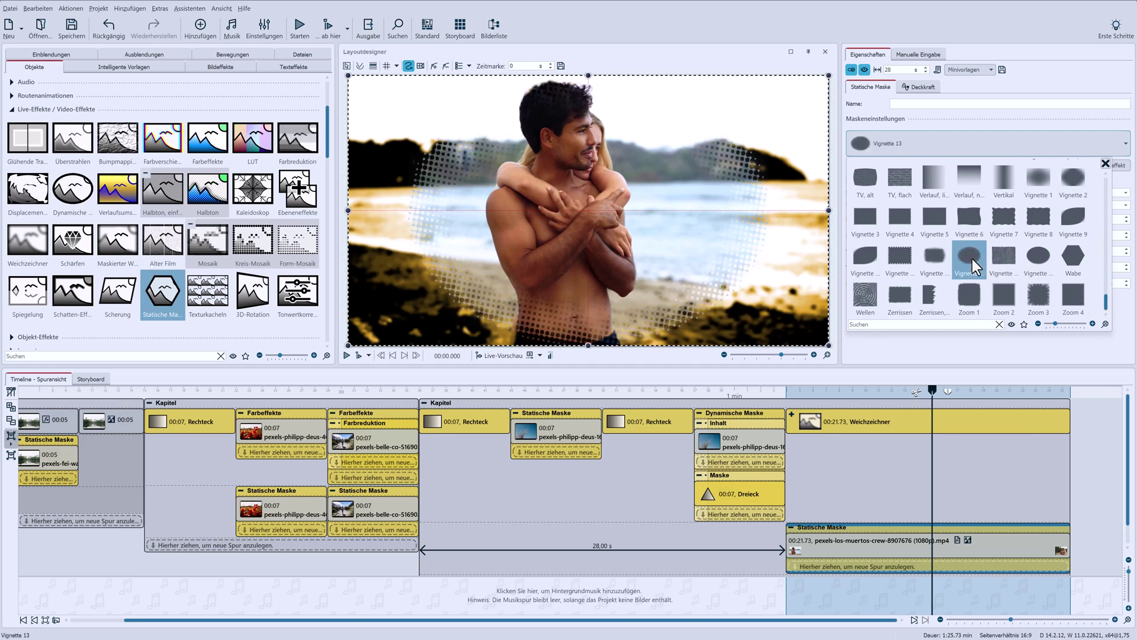
pyautogui.click(964, 144)
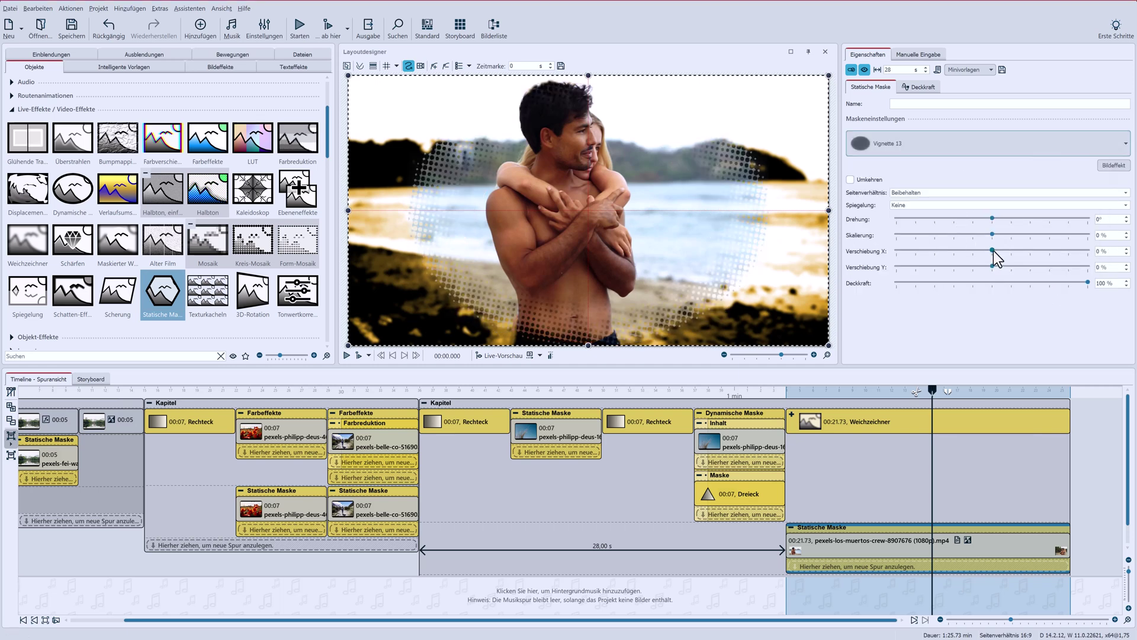
# Set the vignette mask's Verschiebung X to about -8,8 % and move the playhead to the start of the video sequence
pyautogui.moveTo(993, 251); pyautogui.dragTo(989, 252)
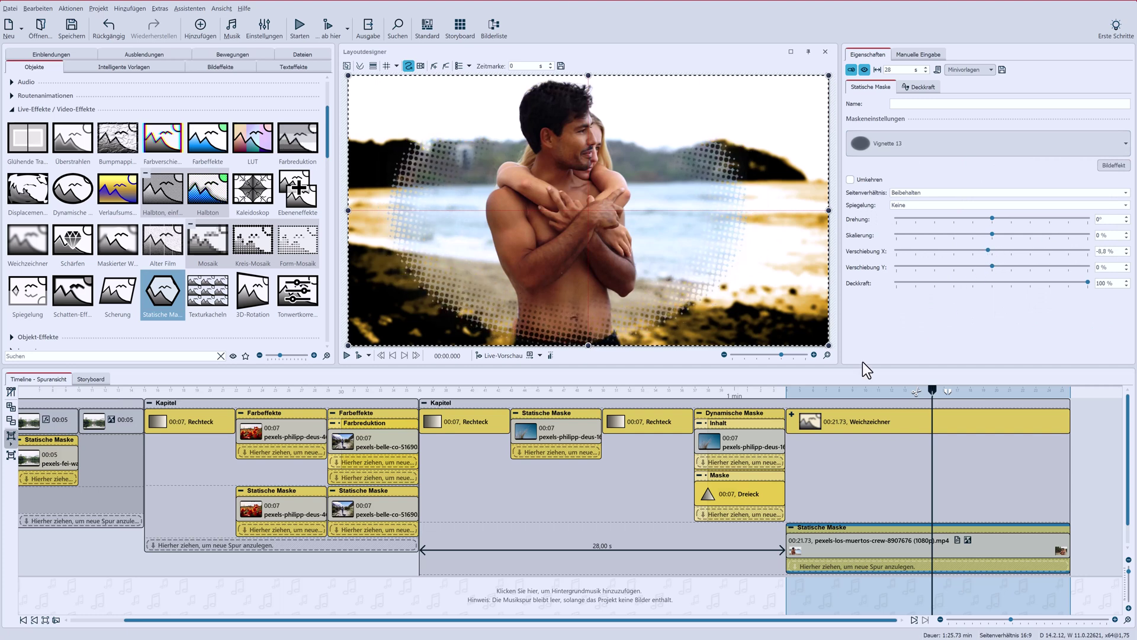
pyautogui.click(786, 393)
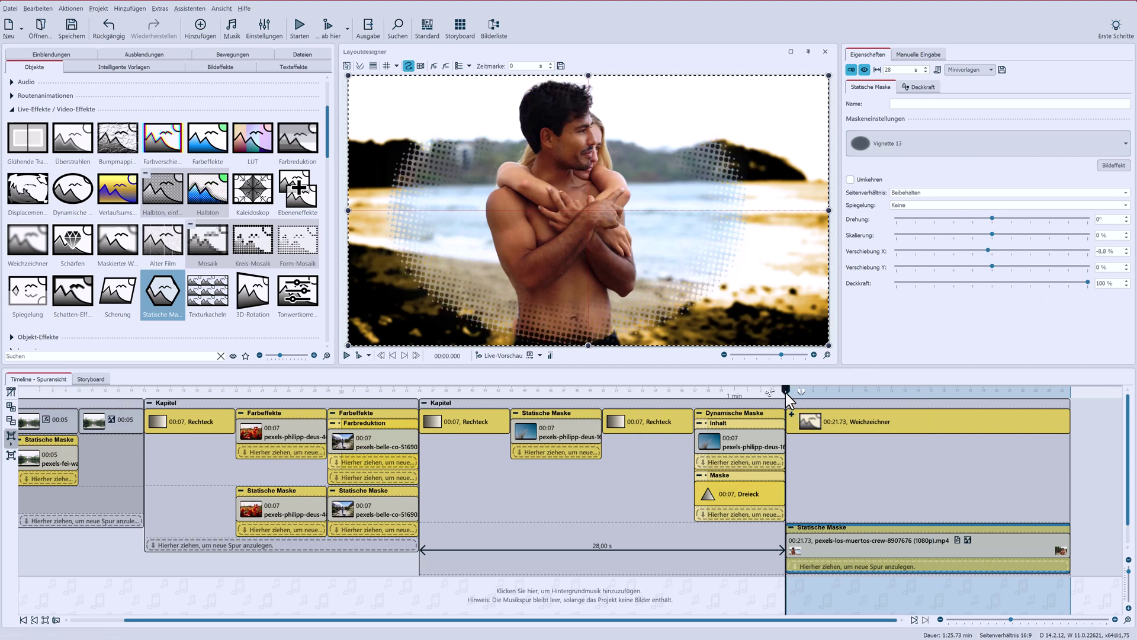